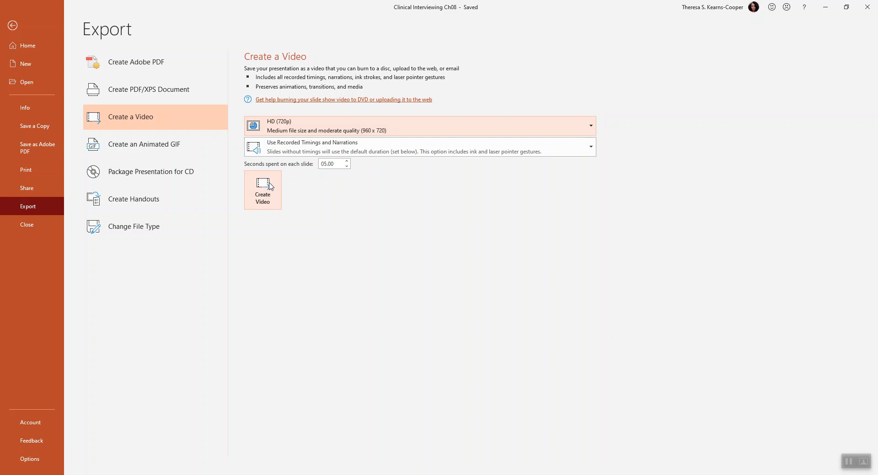
Try to export the presentation as an HD (720p) MPEG-4 video using the recorded timings and narrations
click(270, 186)
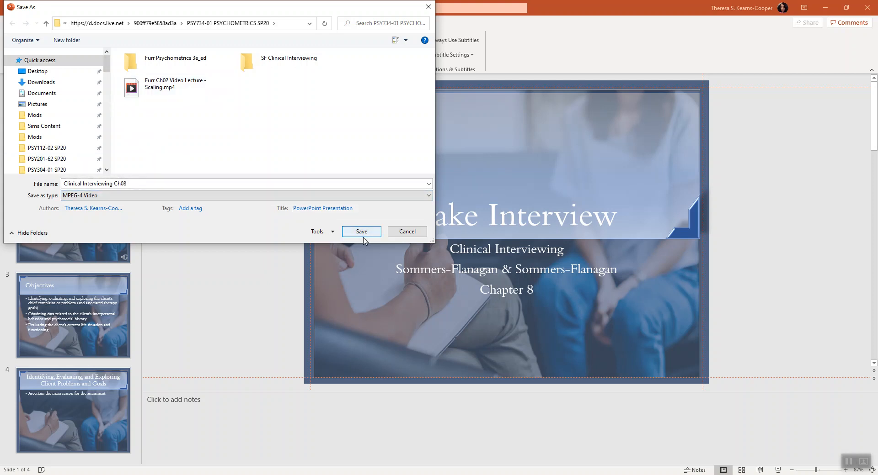
click(413, 233)
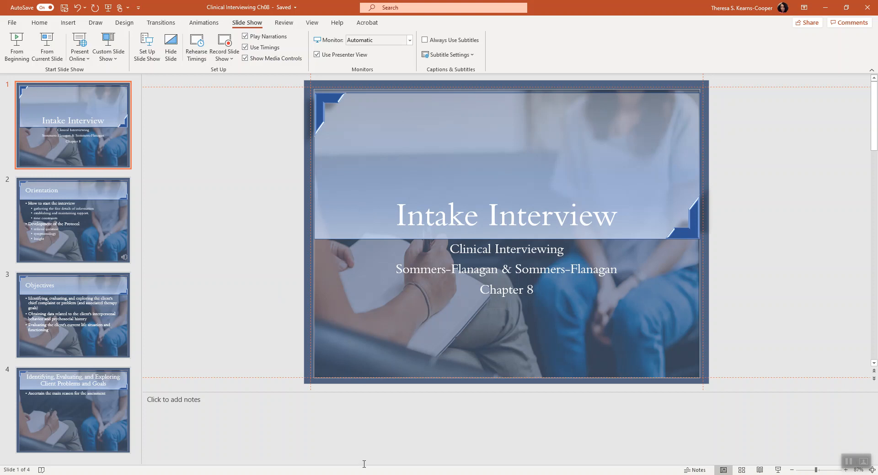
Switch to Chrome, open YouTube in a new browser tab and view the signed-in account's options
mouse_move(326, 474)
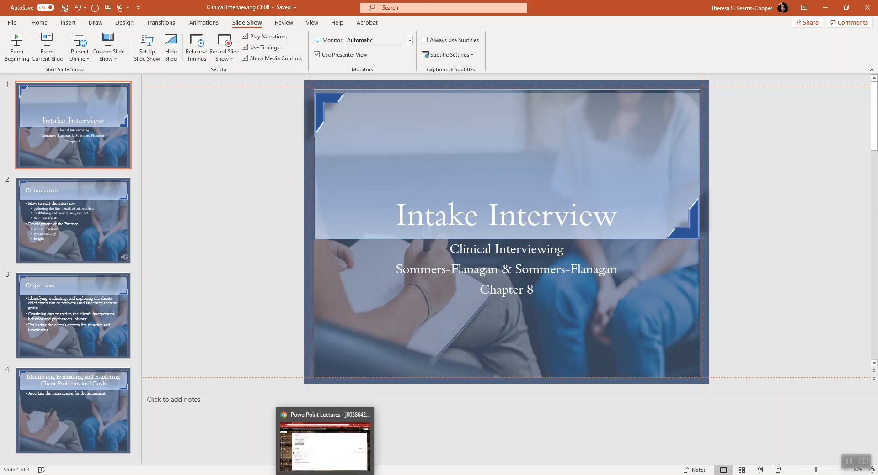
click(326, 441)
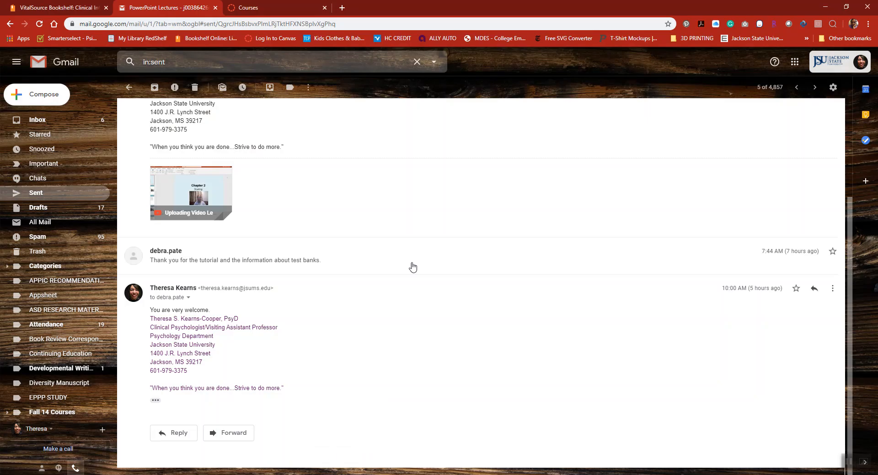
click(342, 9)
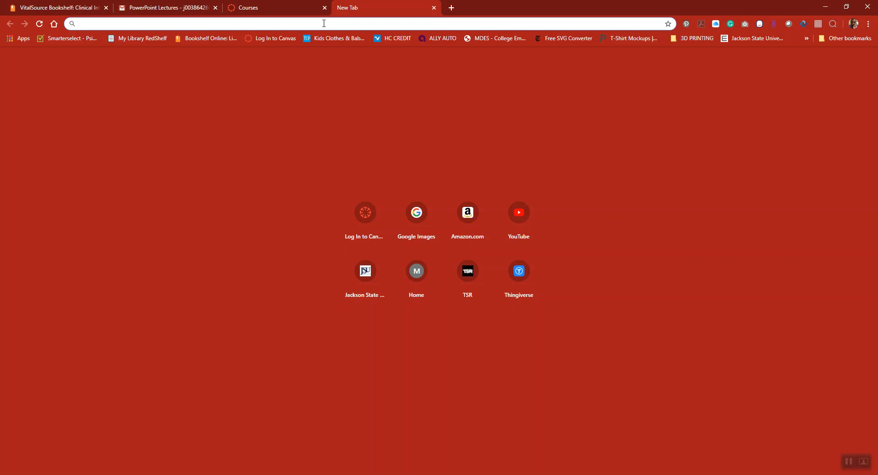
text(y)
key(Return)
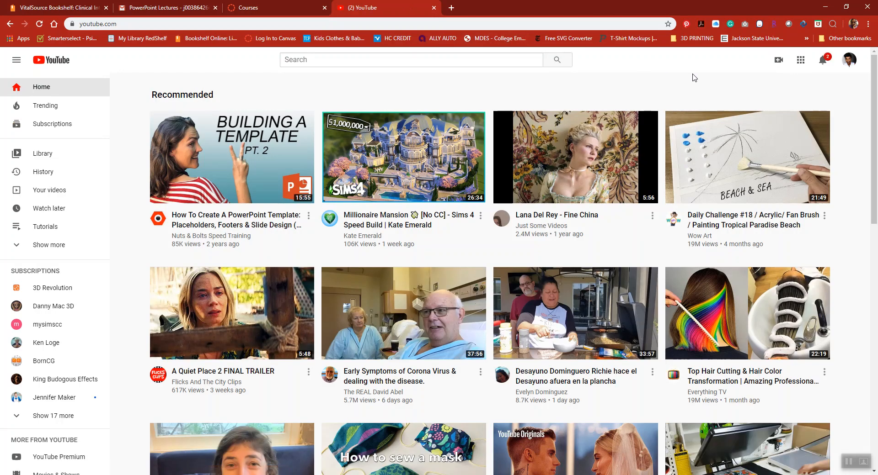
click(849, 64)
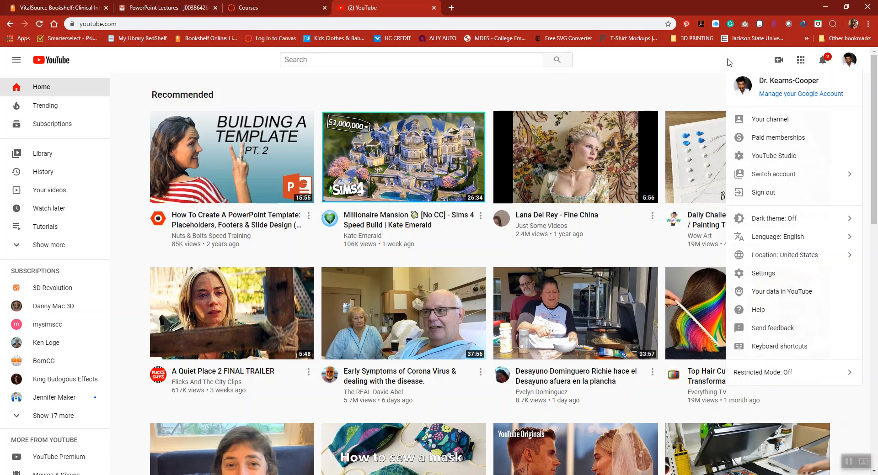
click(702, 63)
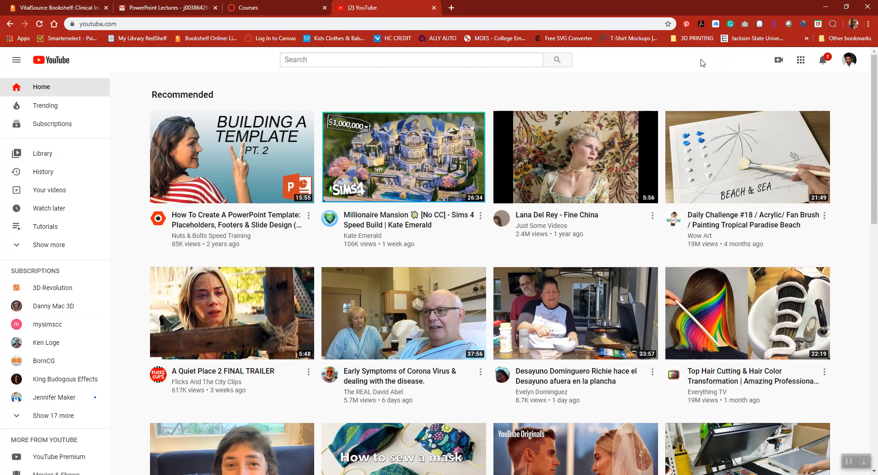
Upload the file "Uploading Video Lecture to Canvas_1" from the Videos folder to the YouTube channel
click(778, 64)
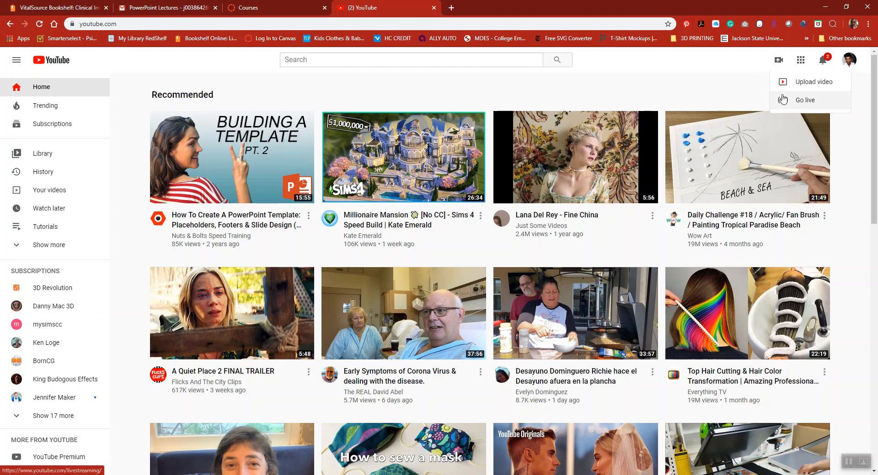
click(827, 86)
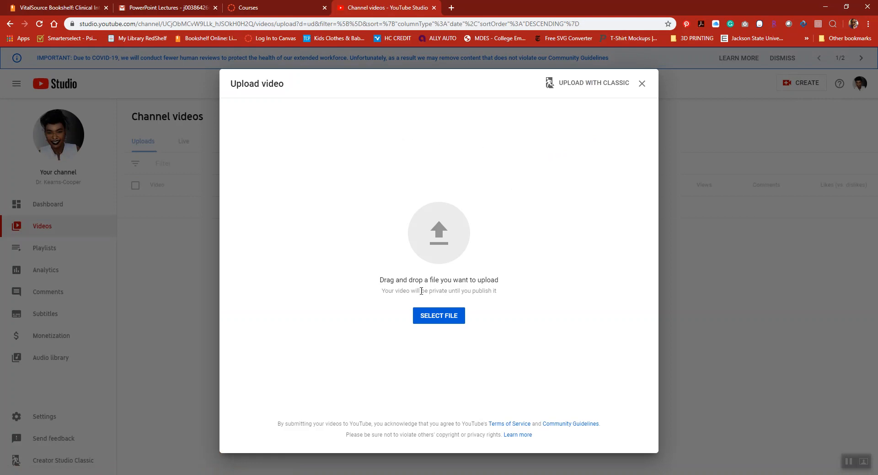
click(439, 320)
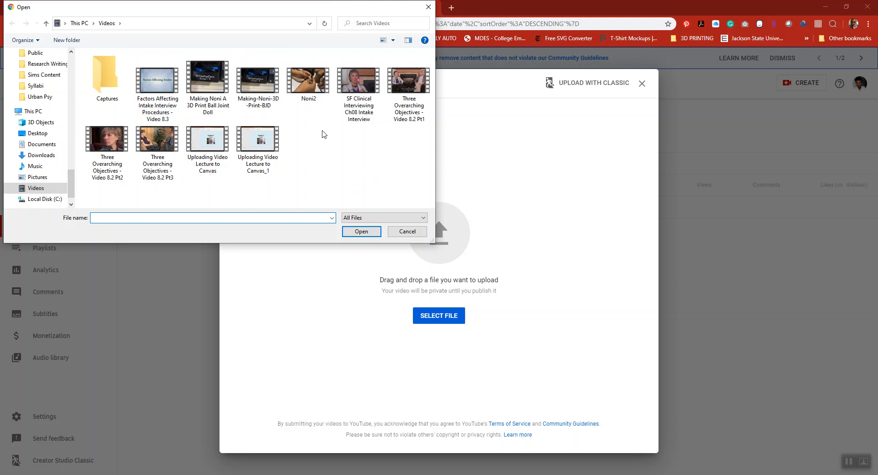
click(262, 142)
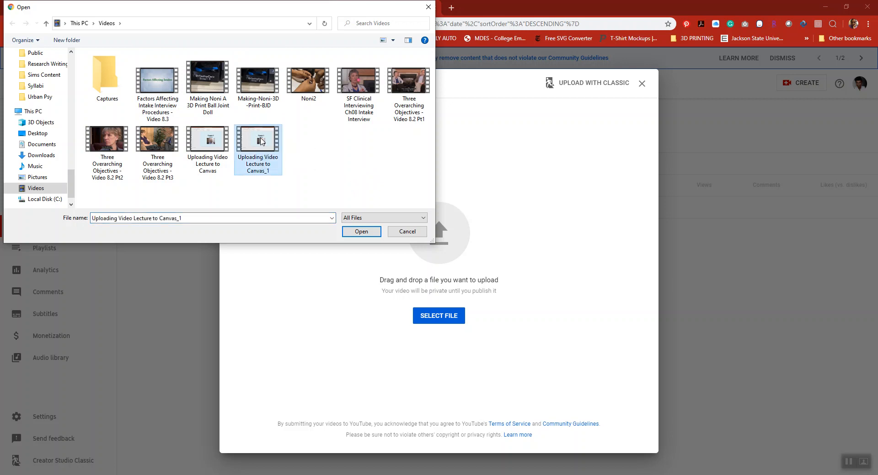
click(363, 233)
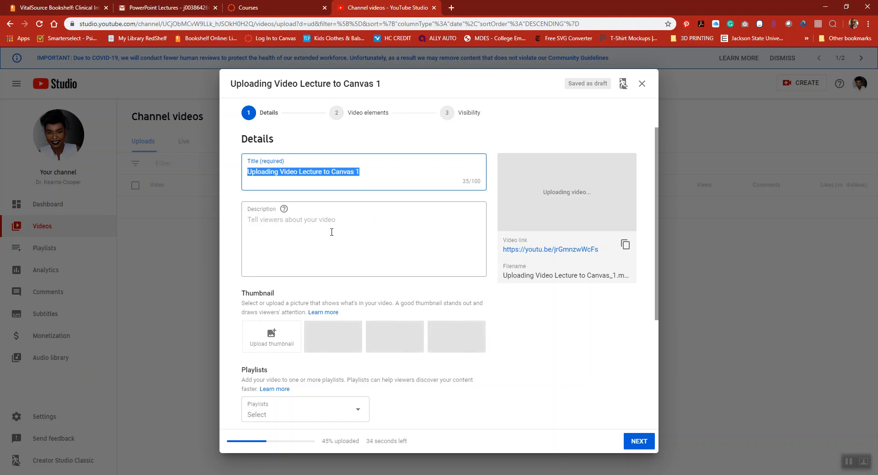
Enter the video description "Video lectures of how to upload into canvas"
click(312, 228)
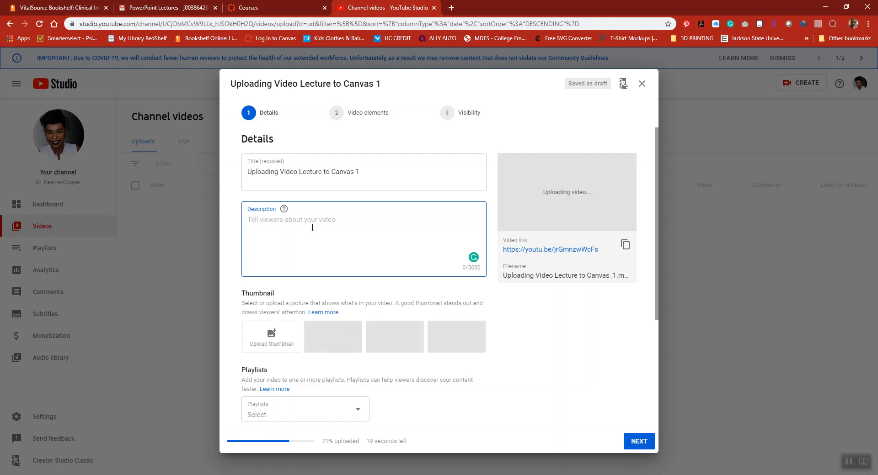
text(Vid)
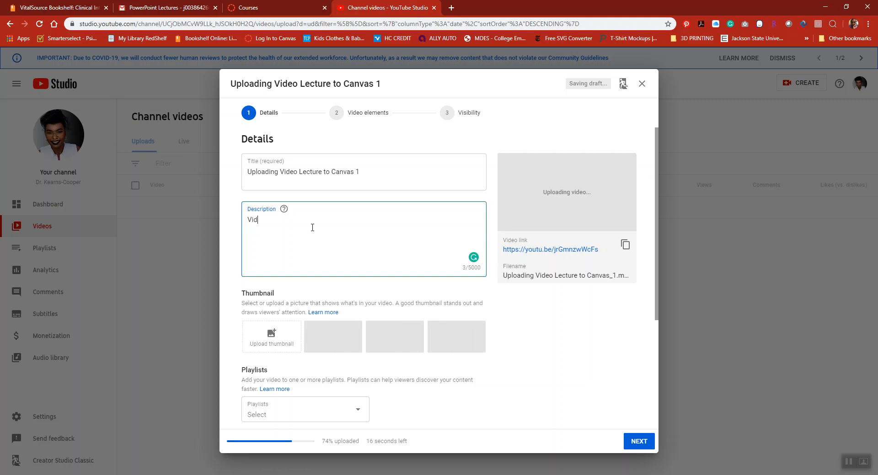
text(eo lectures of how to upload into ca)
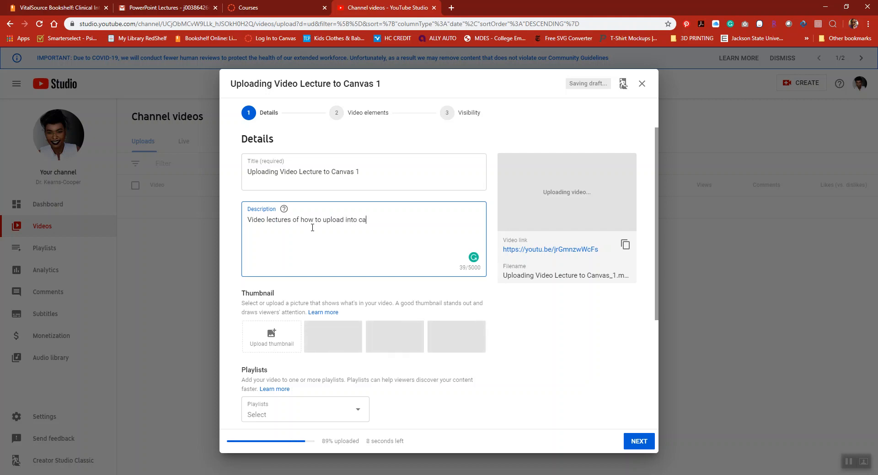
text(nvas)
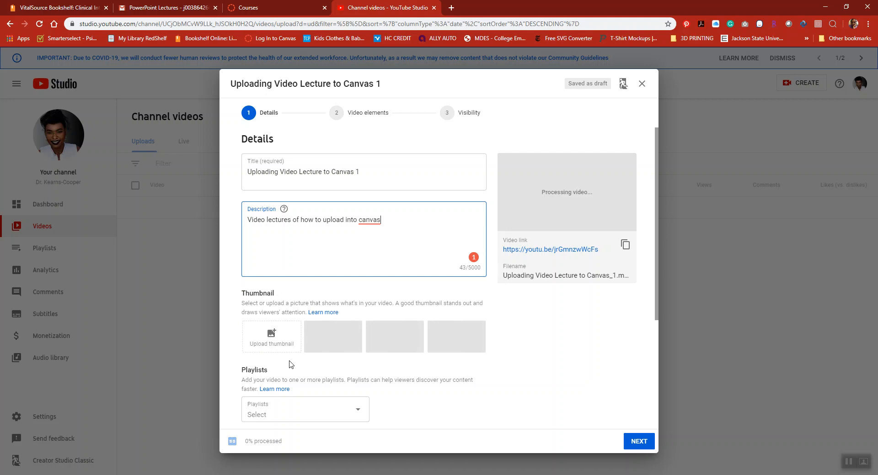
Look at the new playlist form without creating one, and assign the video to the existing Tutorials playlist
click(360, 413)
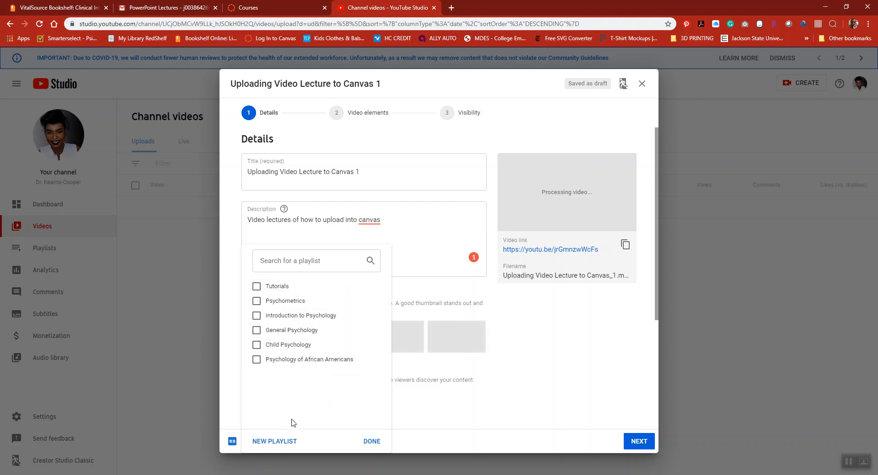
click(281, 443)
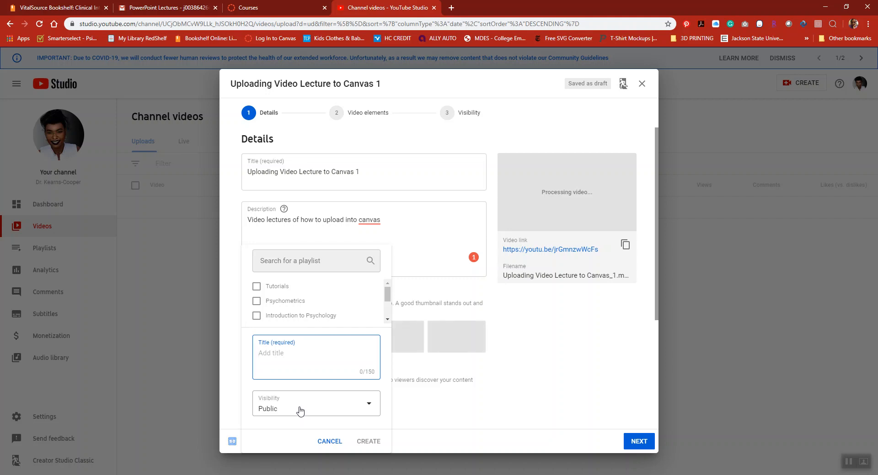
click(330, 442)
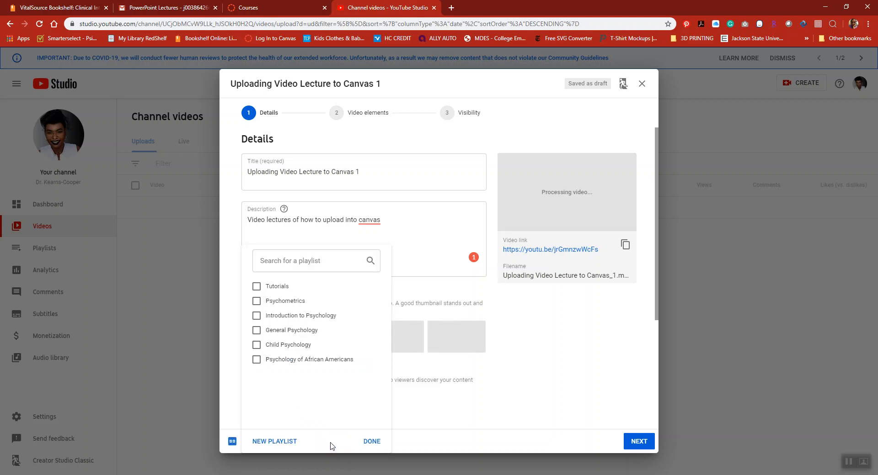
click(276, 287)
click(373, 441)
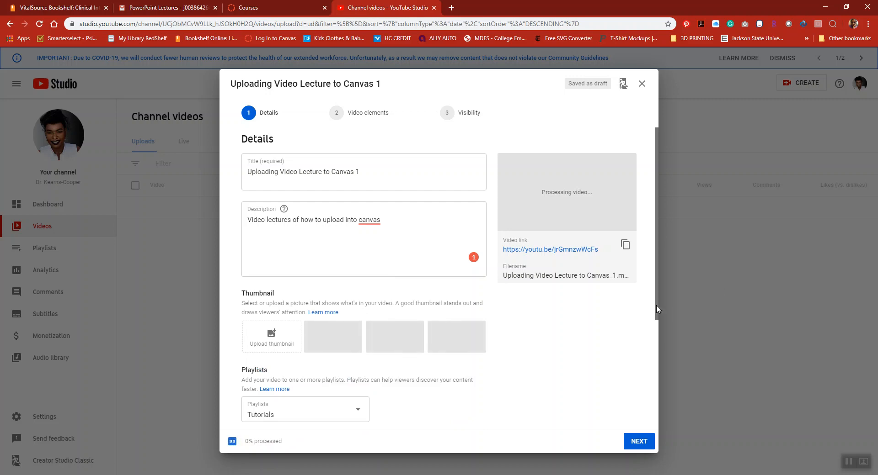
drag(657, 309, 702, 419)
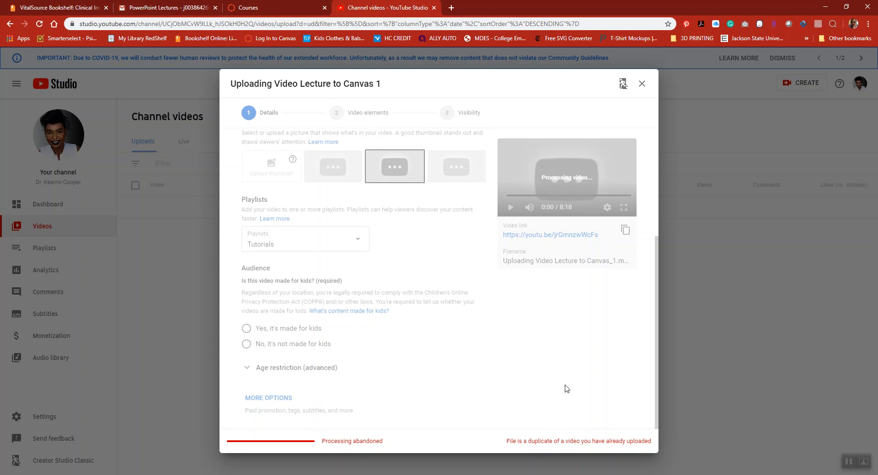
Close the upload details and permanently delete the abandoned draft "Uploading Video Lecture to Canvas 1", acknowledging the deletion
click(644, 85)
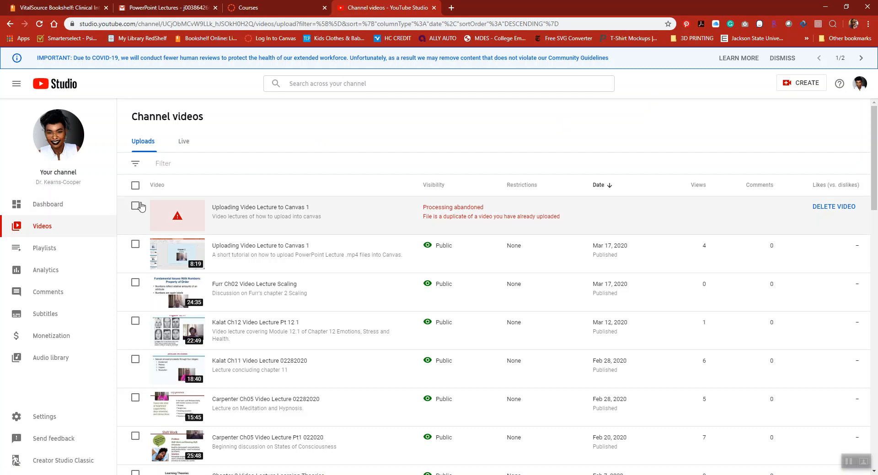
click(835, 208)
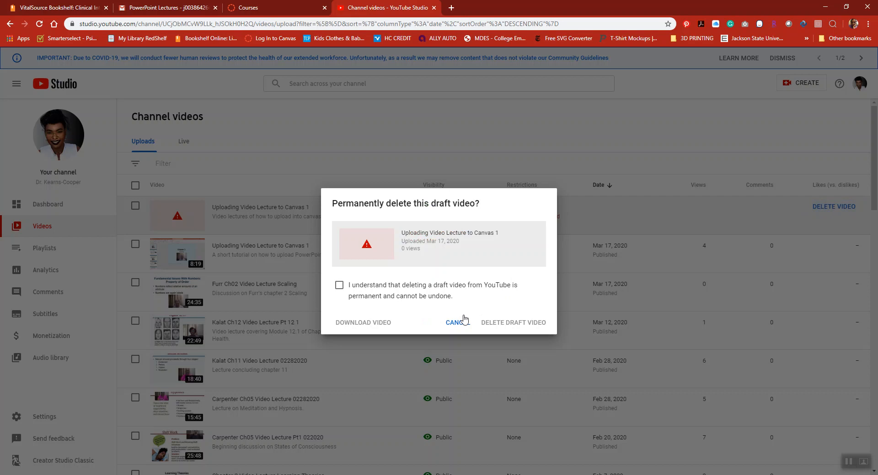
click(339, 287)
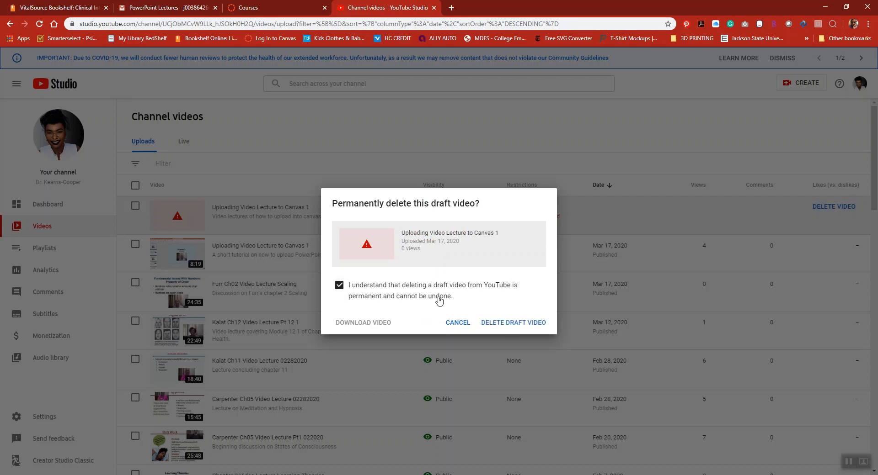
click(525, 329)
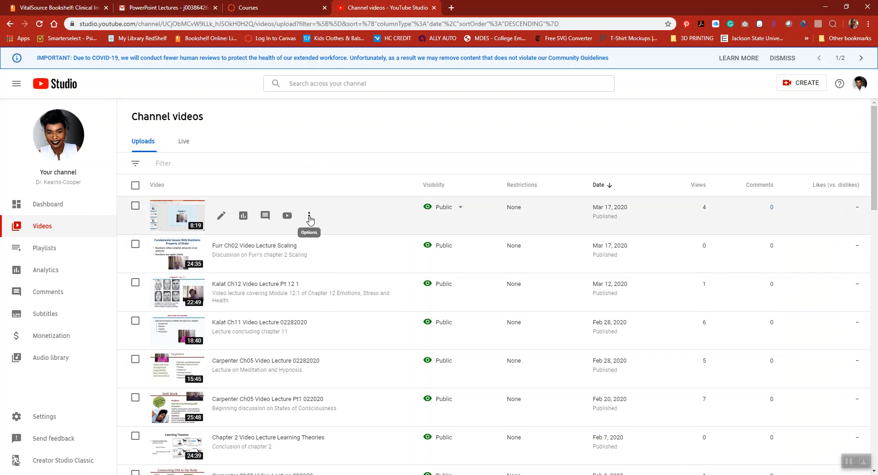
Copy the shareable link of the published video "Uploading Video Lecture to Canvas 1"
click(310, 219)
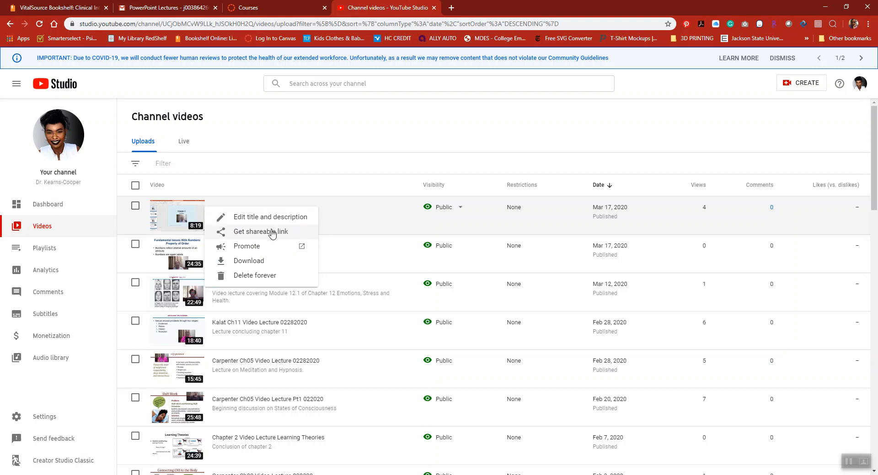
click(272, 233)
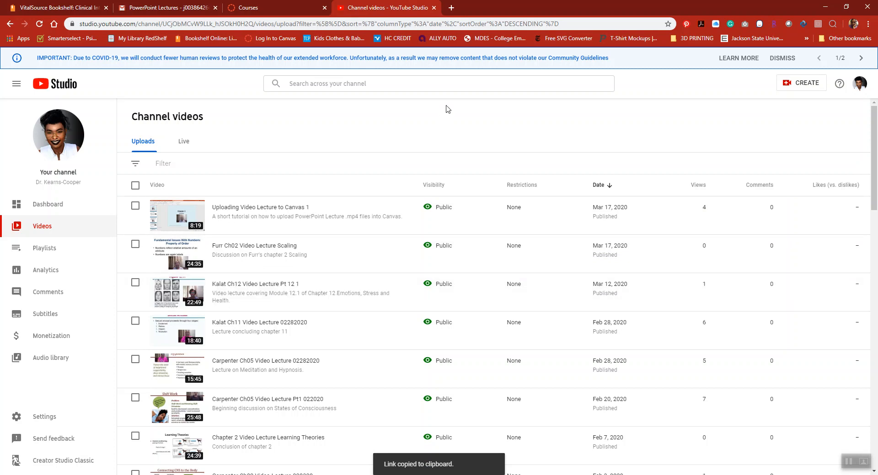
Switch to Canvas and open the modules of the PSYCHOMETRICS course (PSY 734, Spring 2020)
click(279, 11)
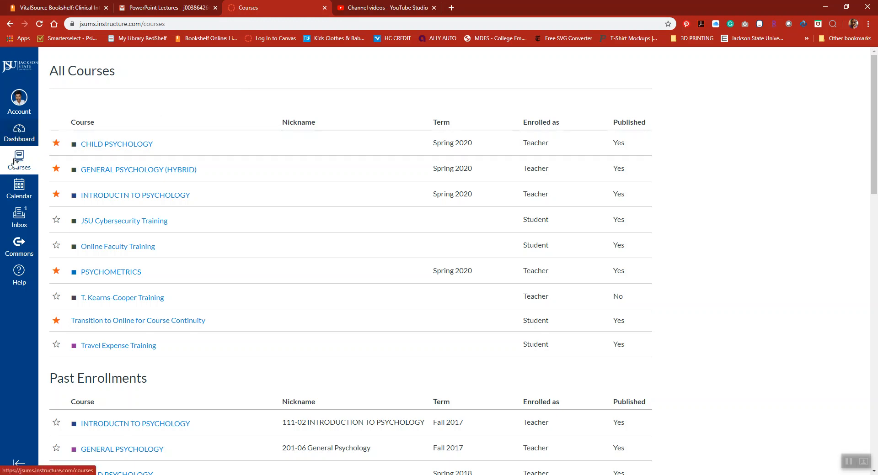
click(19, 138)
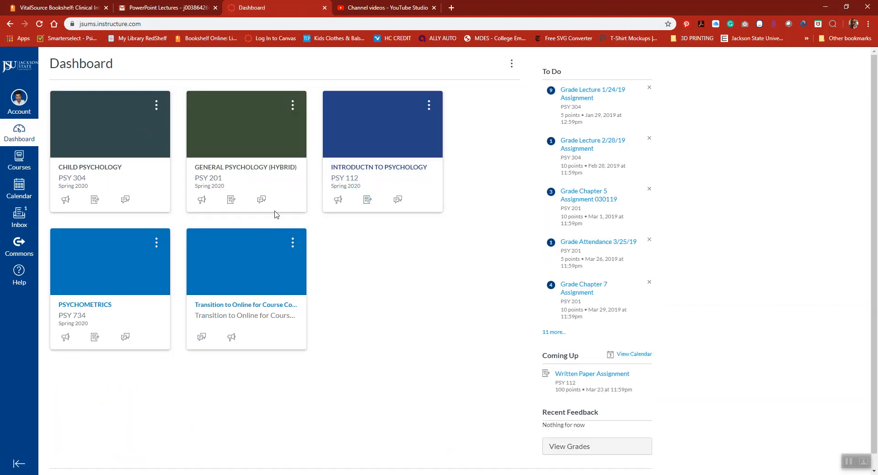
click(98, 305)
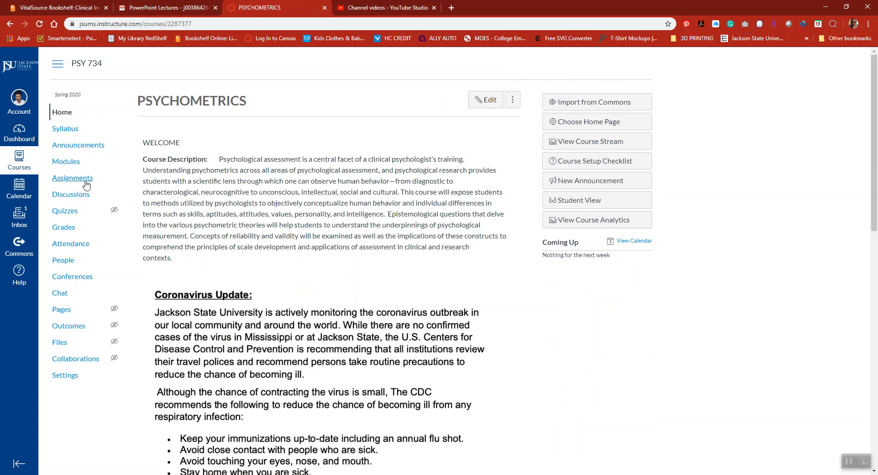
click(71, 164)
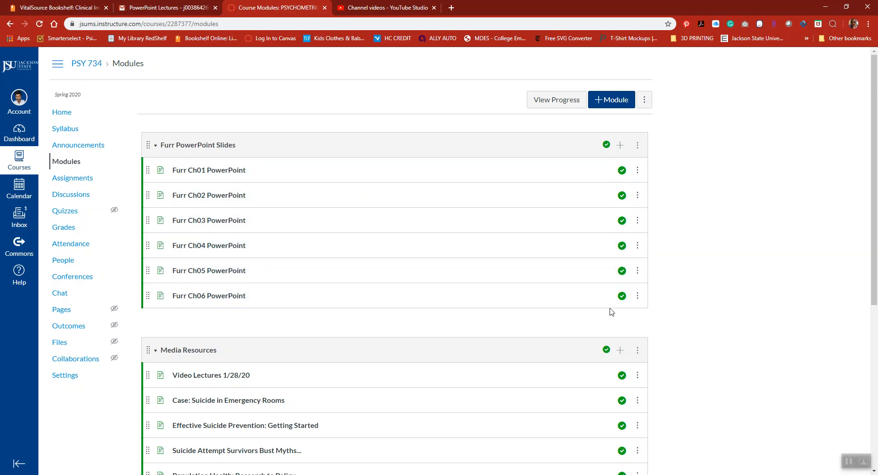
Open the Media Resources page "Video Lectures and Online Assignment for 3/24/2020 (M)" for editing
mouse_move(875, 247)
mouse_down()
mouse_move(876, 413)
mouse_move(862, 243)
mouse_up()
scroll(875, 297, down, 3)
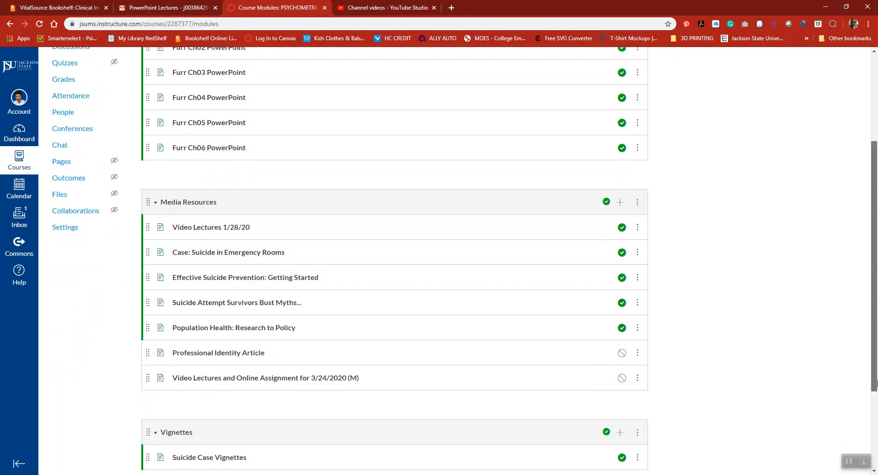
click(206, 377)
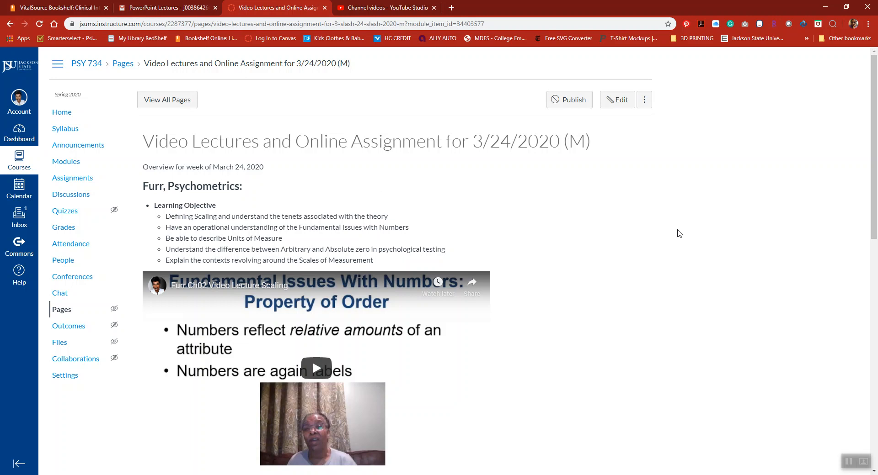
mouse_move(874, 182)
mouse_down()
mouse_move(876, 264)
mouse_move(876, 182)
mouse_up()
click(609, 101)
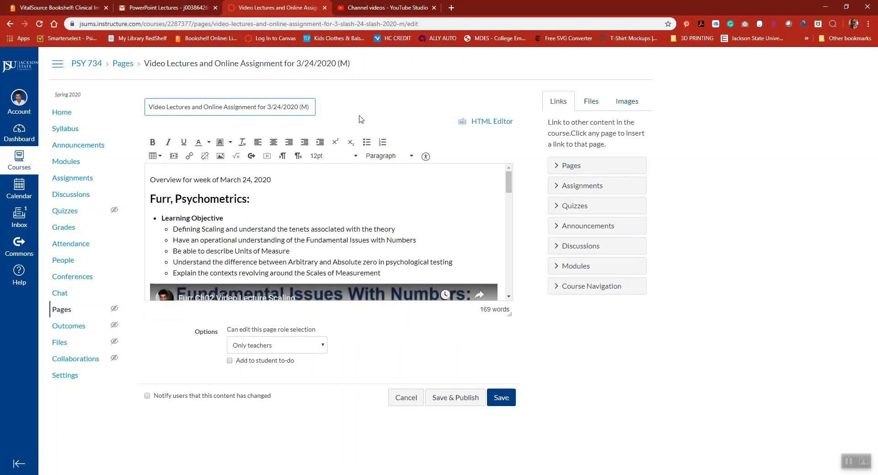
click(173, 158)
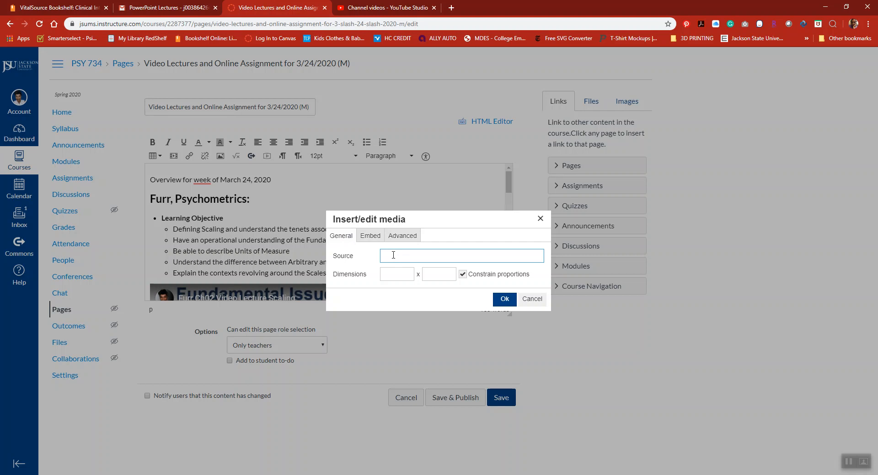
key(ctrl+v)
click(532, 300)
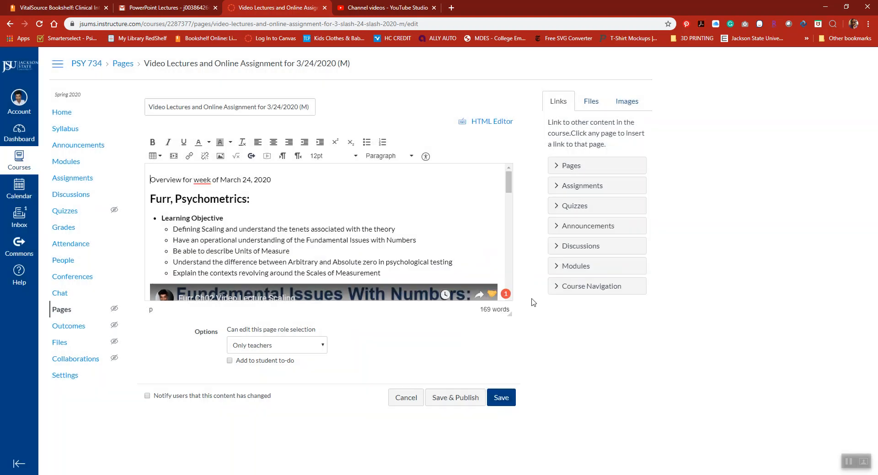
Save the page "Video Lectures and Online Assignment for 3/24/2020 (M)"
drag(511, 183, 516, 226)
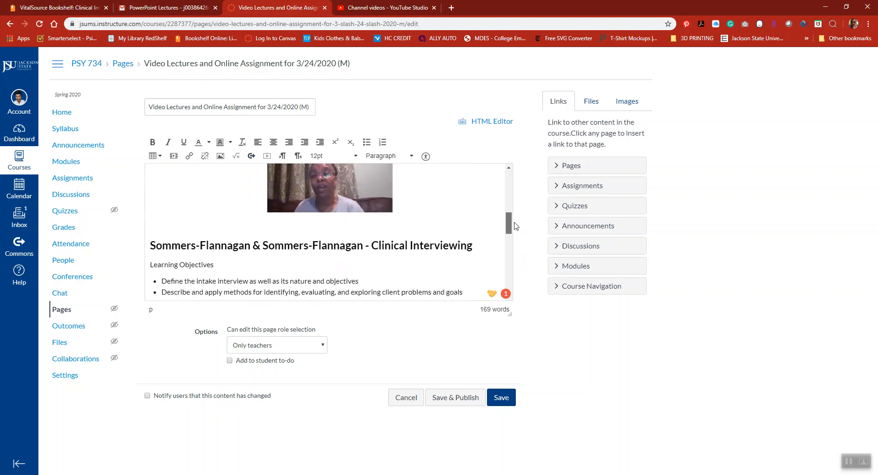
click(502, 401)
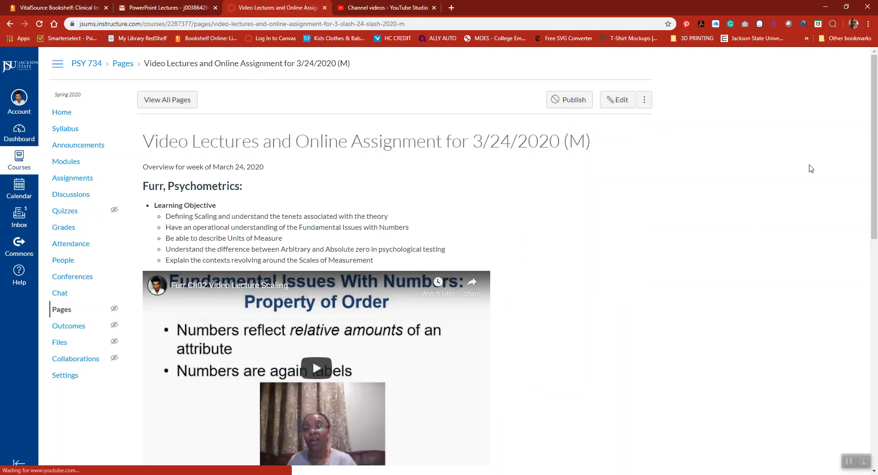
drag(875, 89, 843, 70)
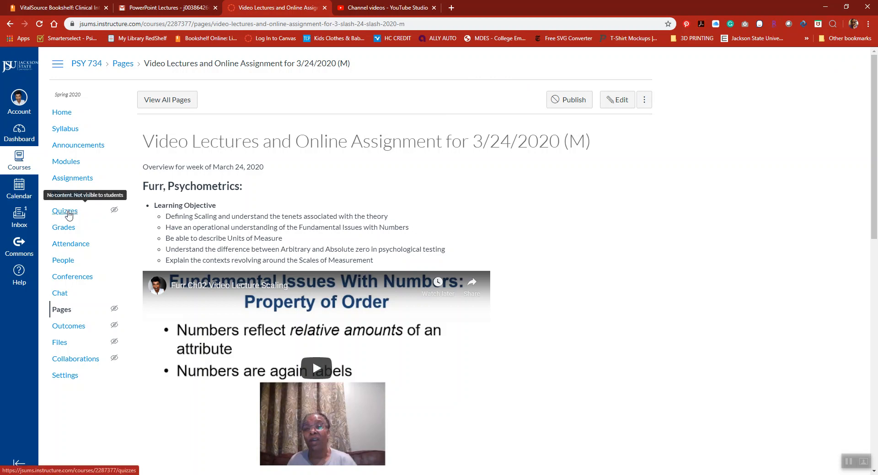
Open the question banks of the PSY 734 course from its quizzes
click(68, 211)
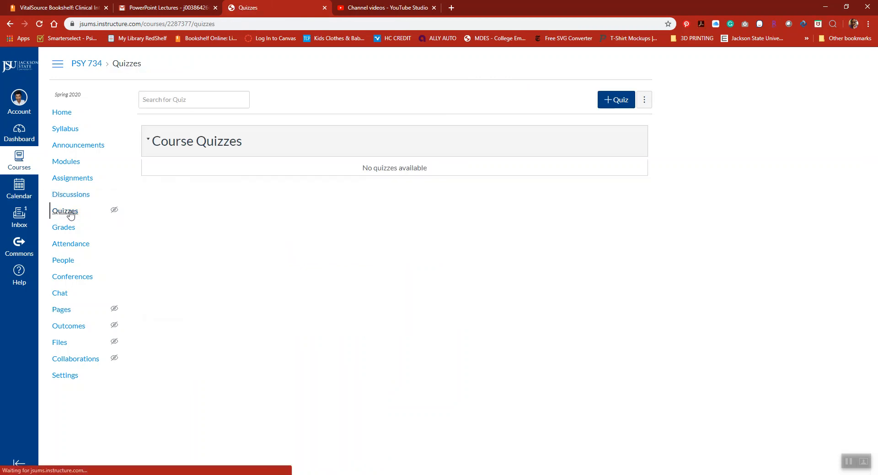
click(644, 102)
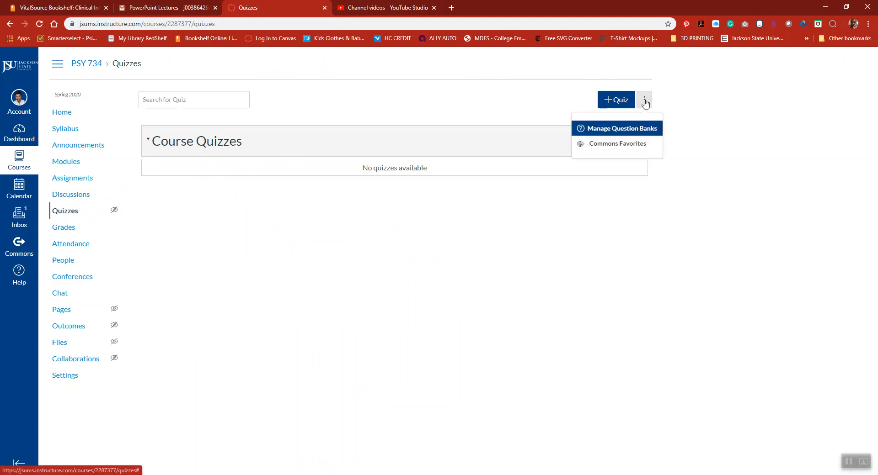
click(640, 133)
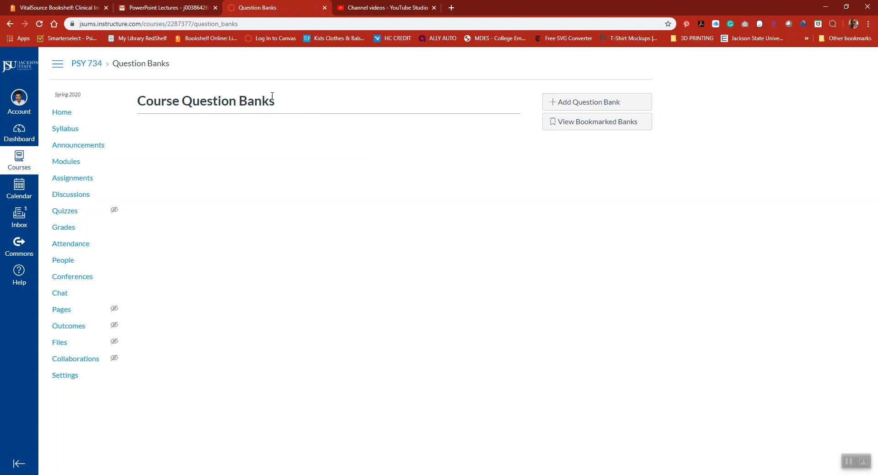
Switch to the INTRODUCTN TO PSYCHOLOGY course (PSY 112) and open its question bank "Kalat Ch11 Testbank SP20"
click(24, 133)
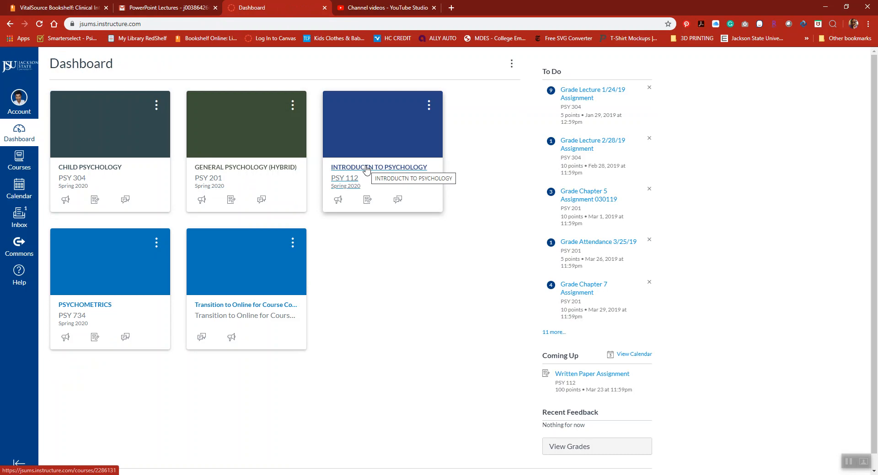
click(366, 168)
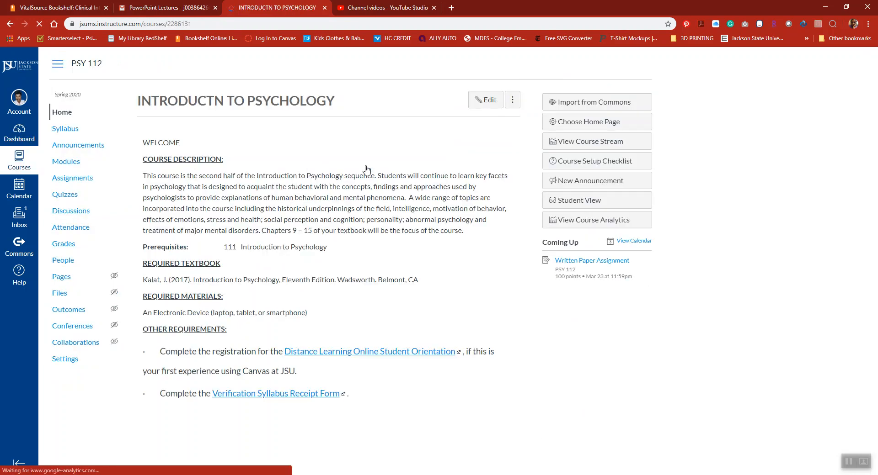
click(65, 196)
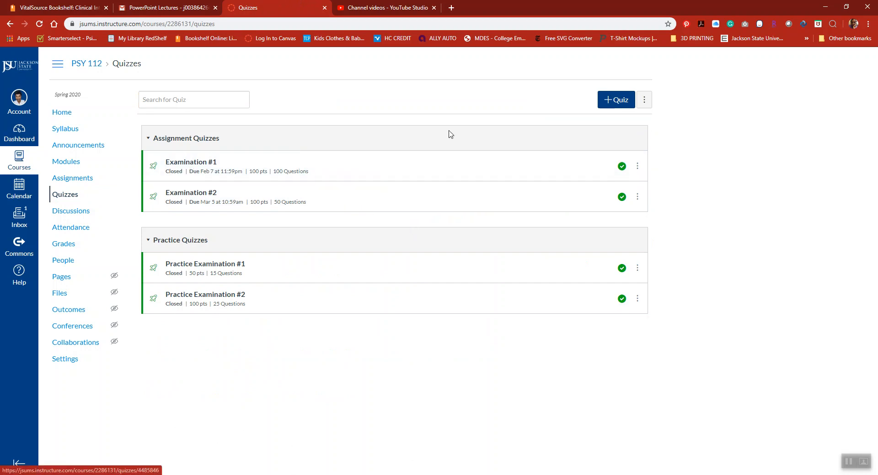
click(644, 100)
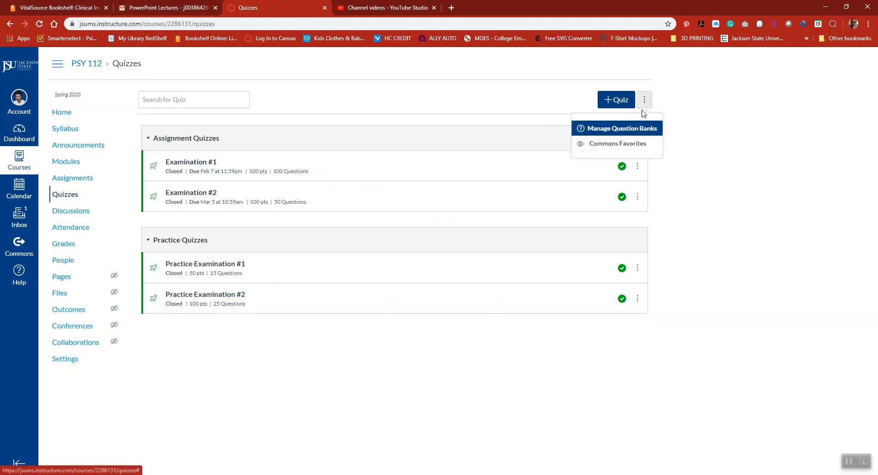
click(640, 131)
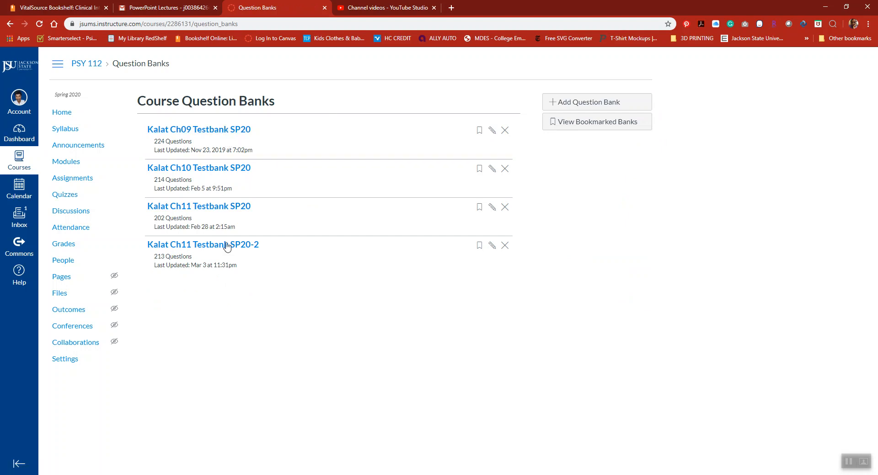
click(227, 209)
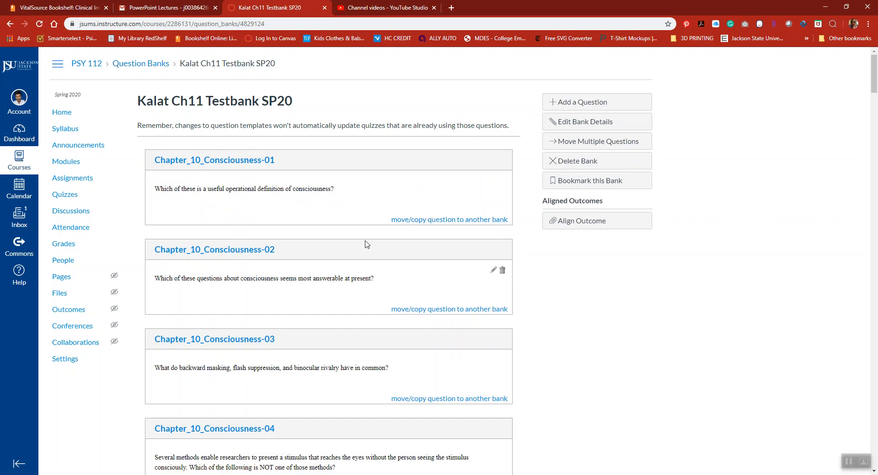
Create a new quiz in the PSY 112 course and title it "Practice Exam"
click(68, 197)
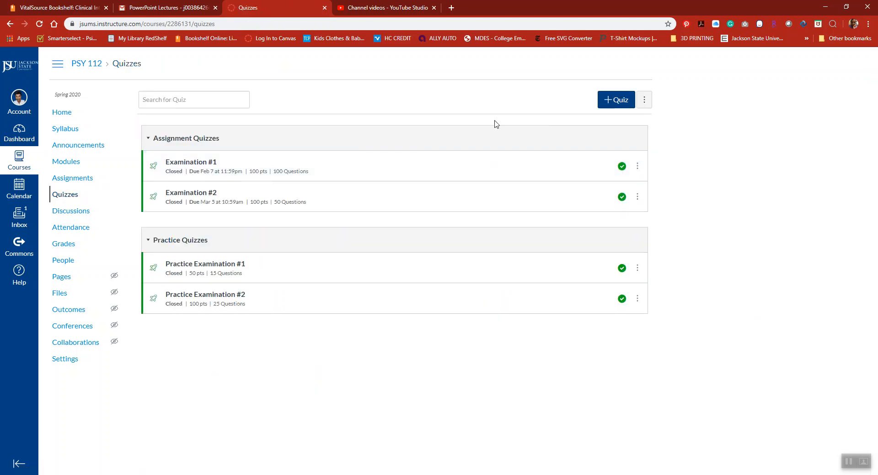
click(624, 104)
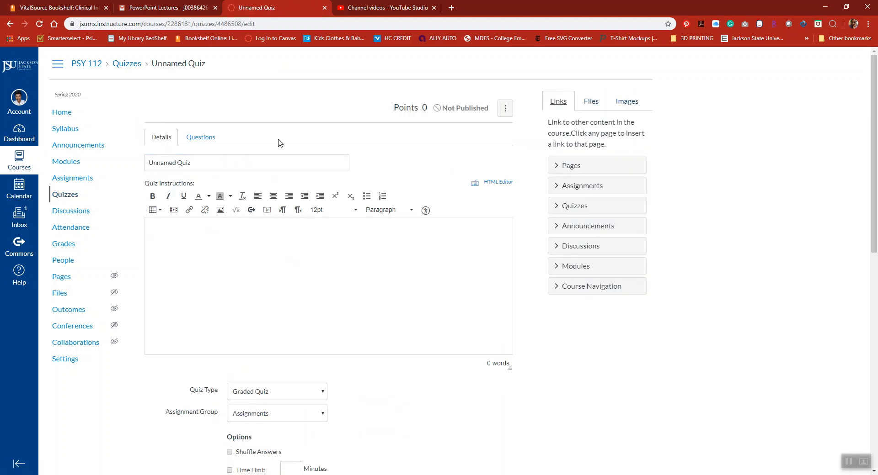
click(246, 163)
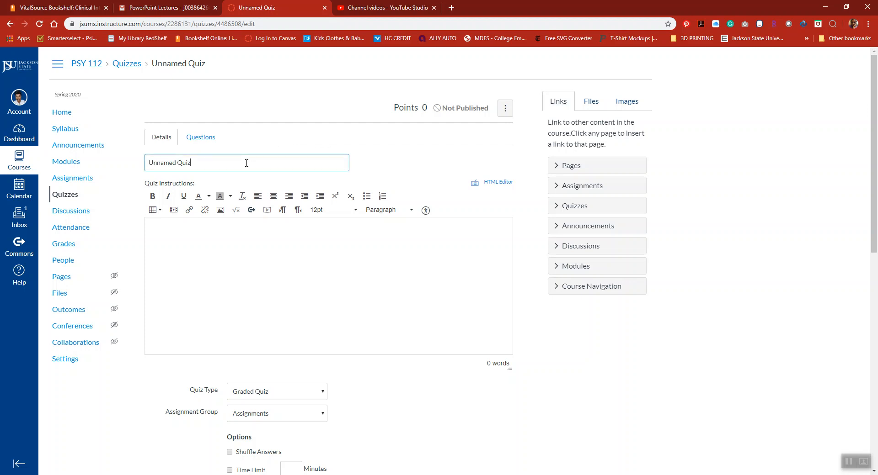
key(BackSpace)
key(BackSpace)
key(BackSpace)
key(BackSpace)
key(BackSpace)
key(BackSpace)
key(BackSpace)
key(BackSpace)
key(BackSpace)
key(BackSpace)
key(BackSpace)
text(Prac)
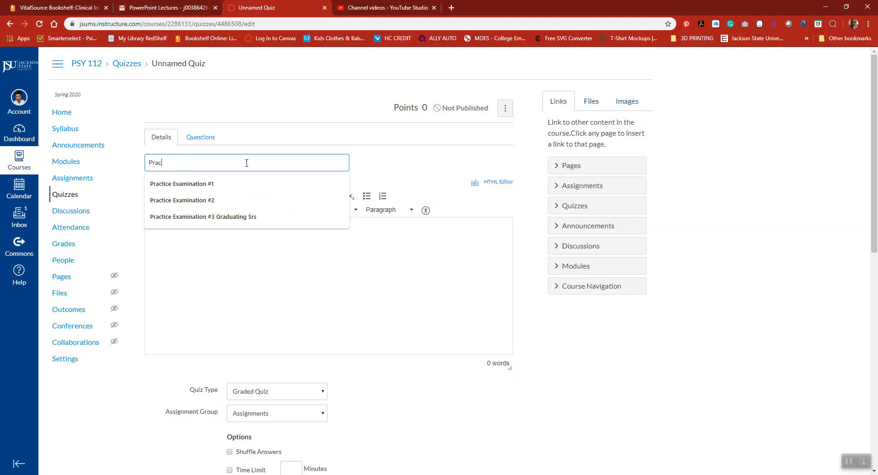
text(tice Exam)
Enter the quiz instructions "Tutorial for creating an exam in Canvas with testbanks"
click(258, 258)
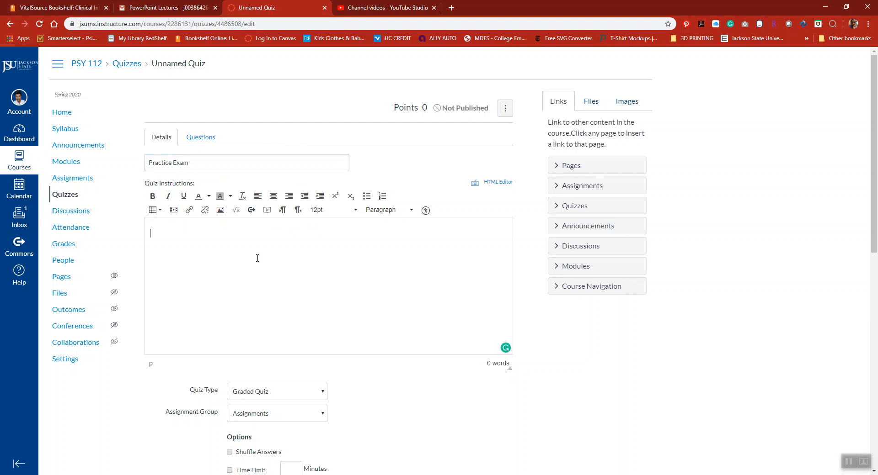
text(Tutorial for creating an exam in Canvas wi)
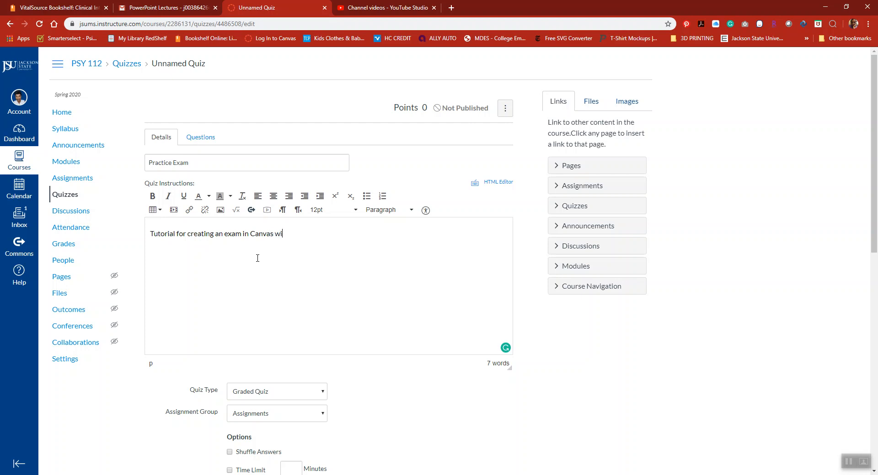
text(th testbanks)
Add a question group named "Chapter 11" to the quiz, picking 20 questions at 5 points per question
click(199, 139)
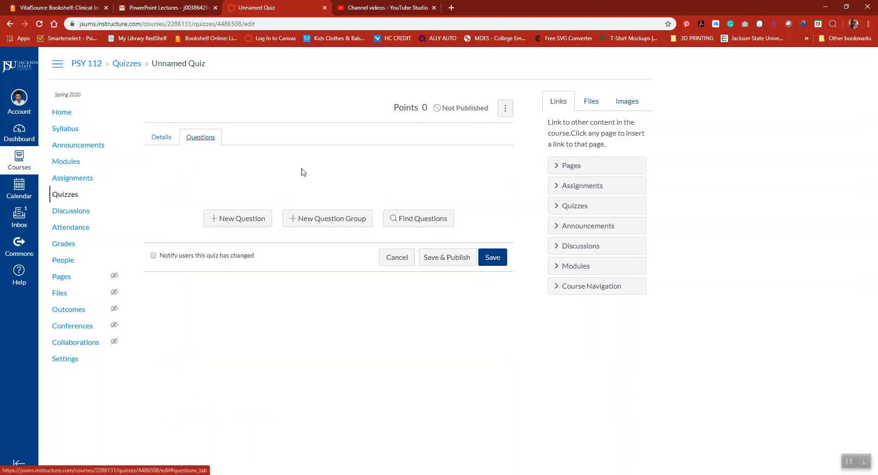
click(319, 220)
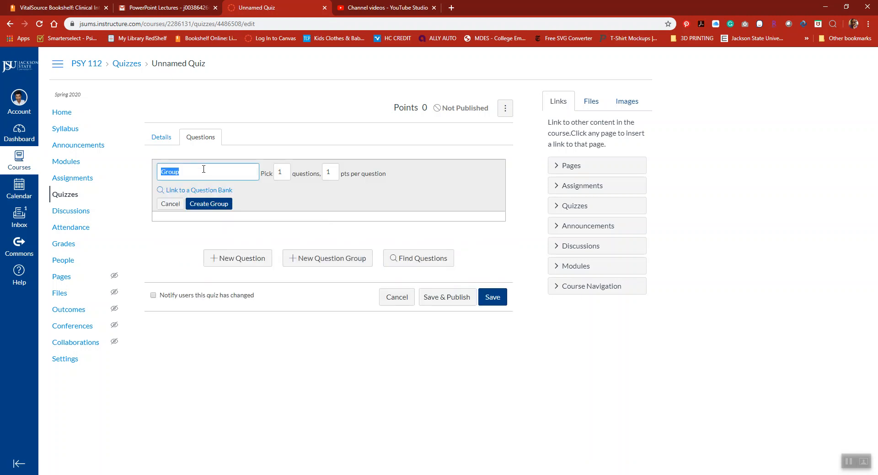
text(Chapter)
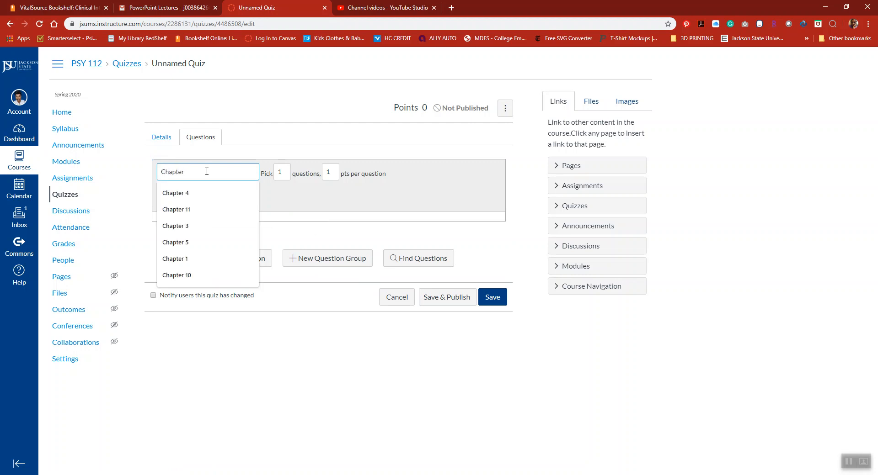
text( 11)
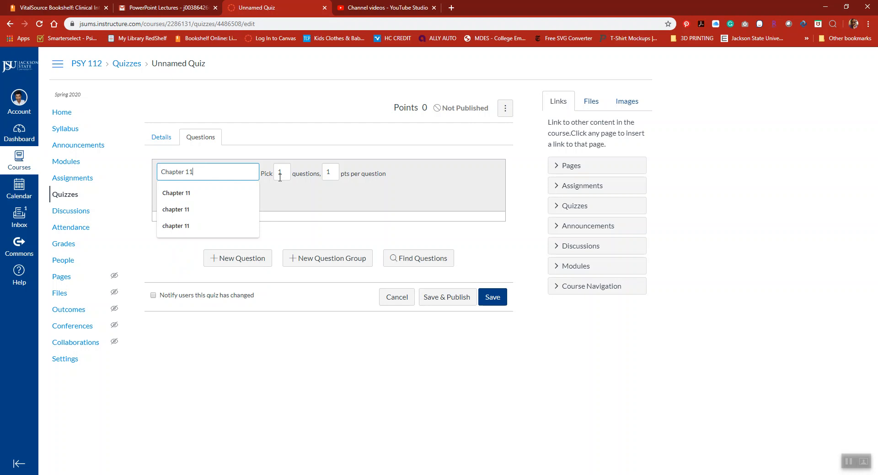
click(283, 171)
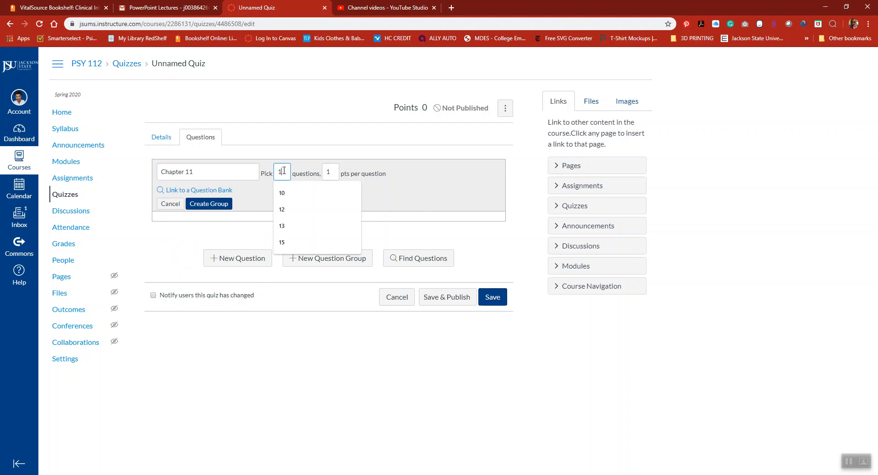
key(BackSpace)
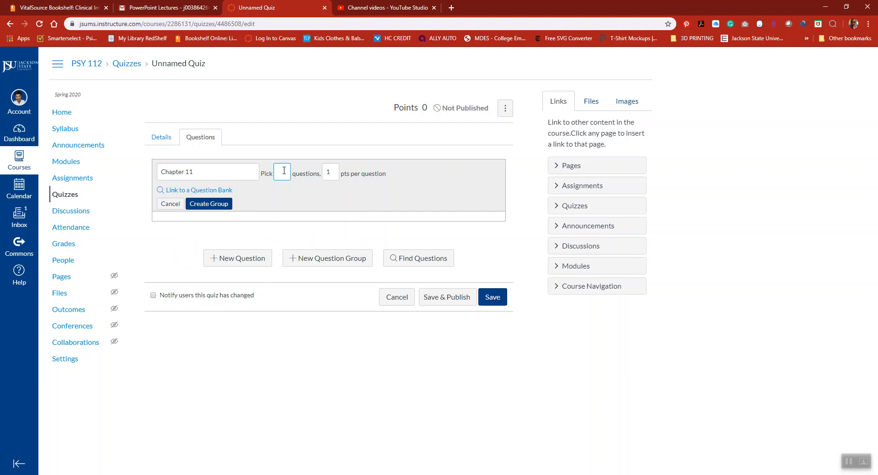
text(20)
click(332, 170)
key(BackSpace)
text(5)
Link the Chapter 11 group to the question bank "Kalat Ch11 Testbank SP20-2" and create the group
click(211, 191)
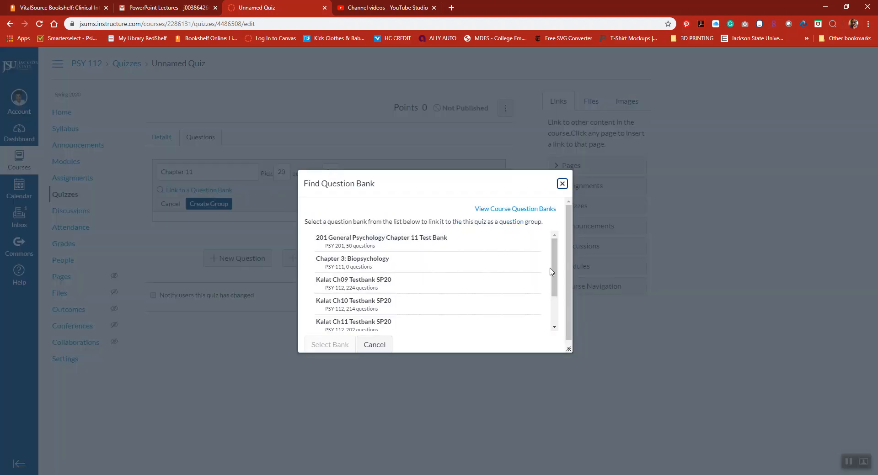
drag(555, 265, 557, 287)
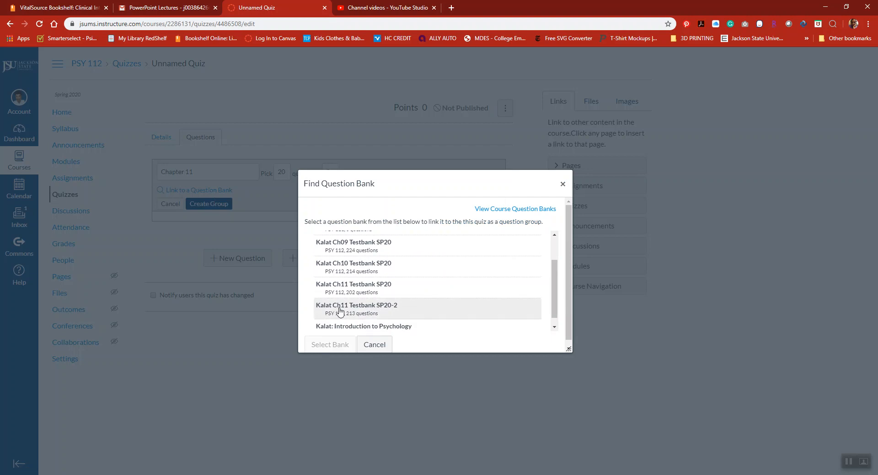
click(371, 314)
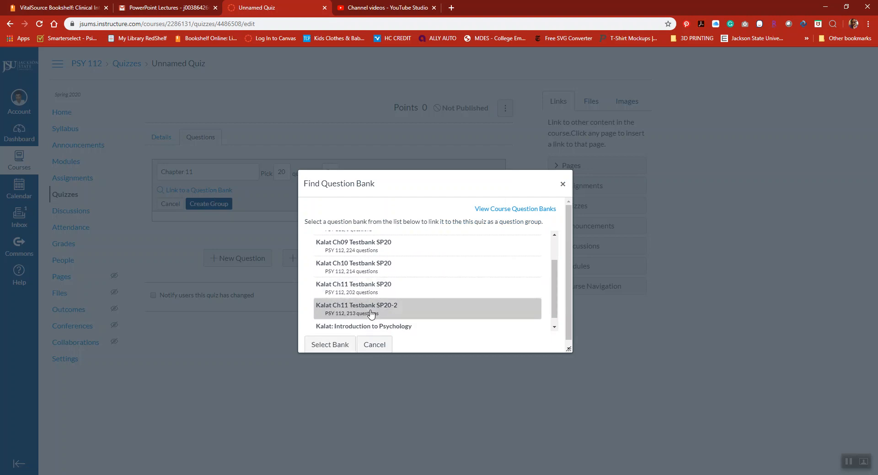
click(332, 345)
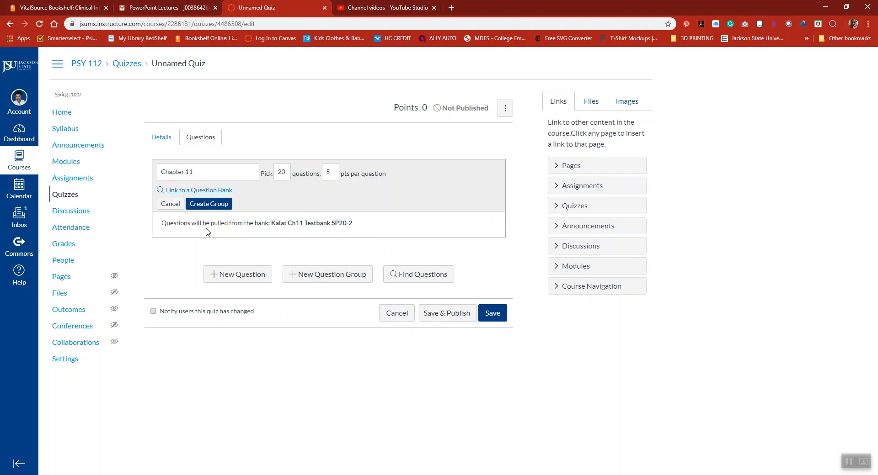
click(211, 204)
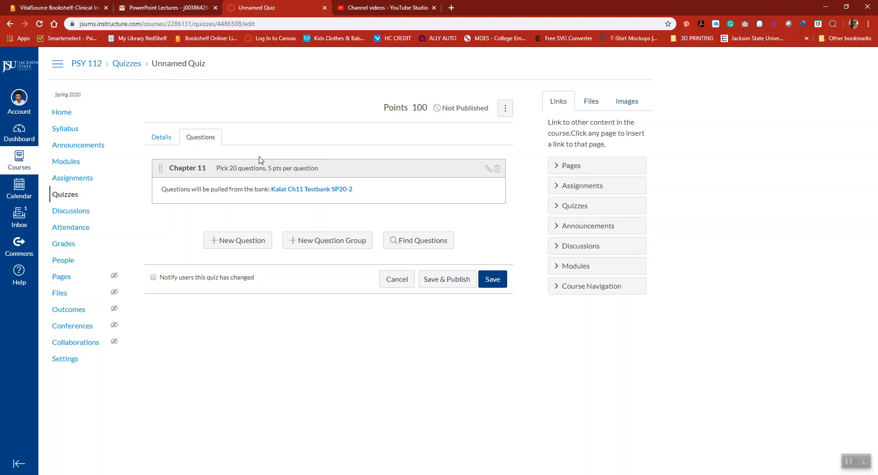
Enable answer shuffling and set a time limit of 50 minutes in the quiz details
click(159, 138)
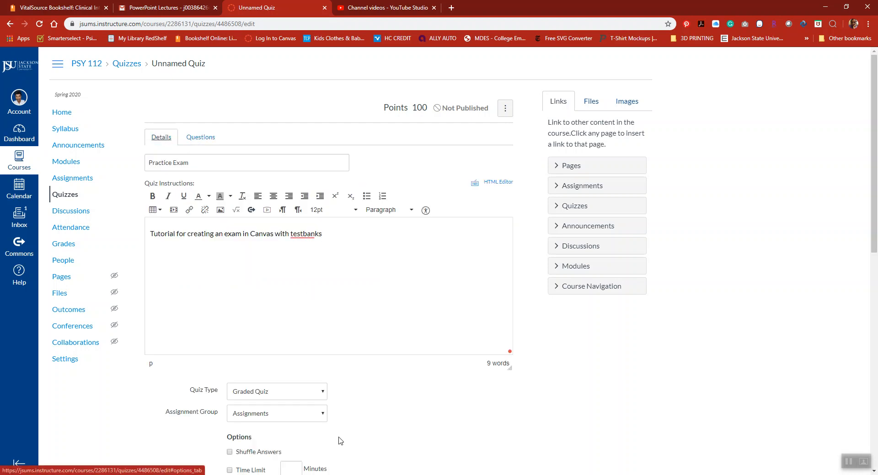
key(Down)
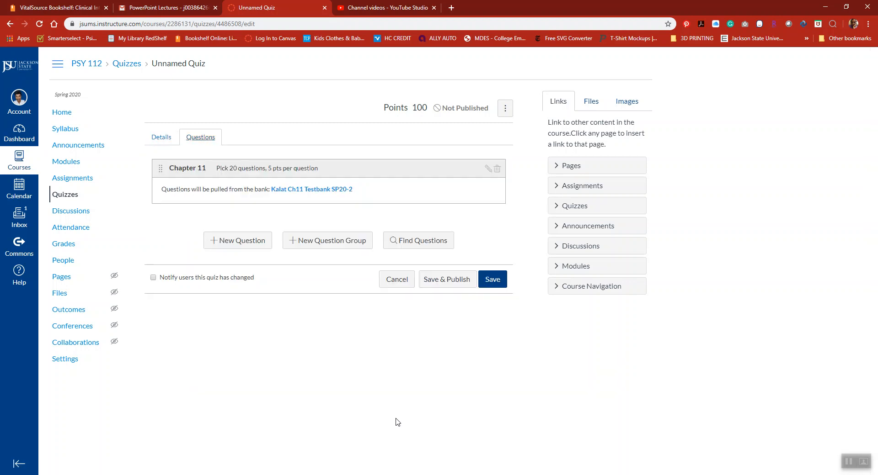
key(Up)
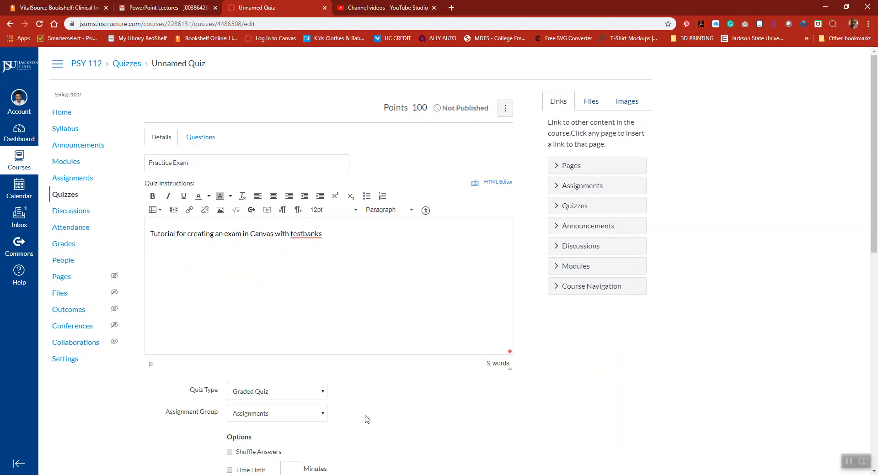
scroll(366, 419, down, 8)
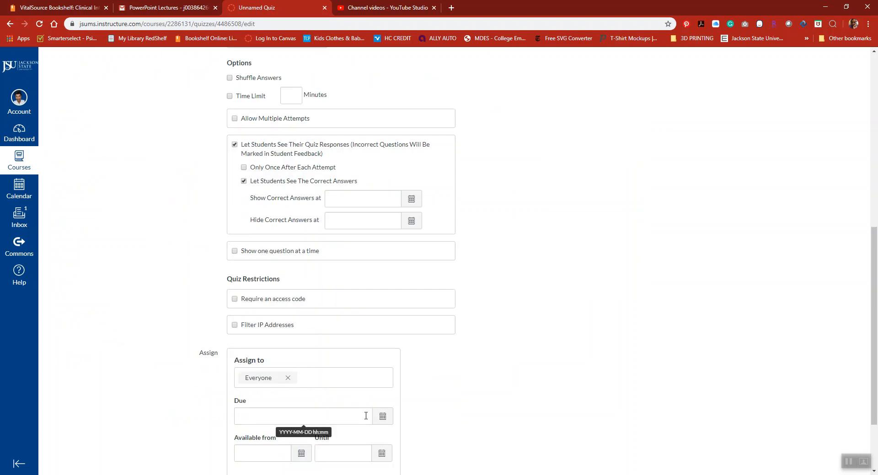
scroll(366, 416, up, 8)
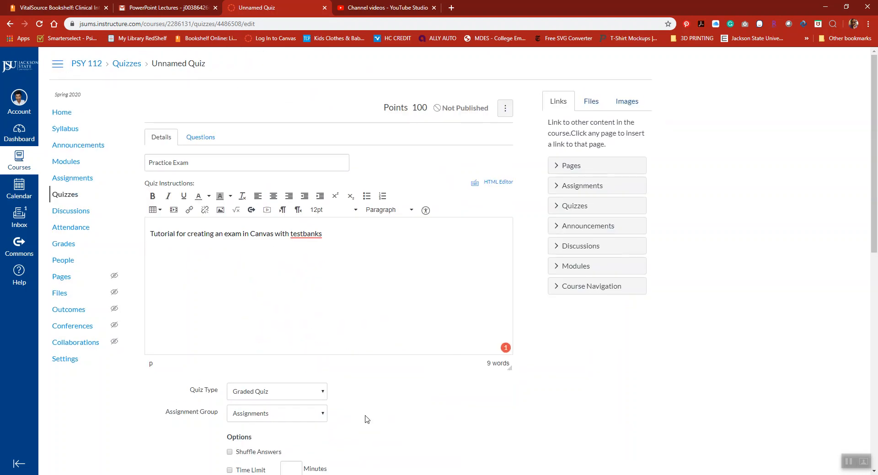
scroll(366, 419, down, 4)
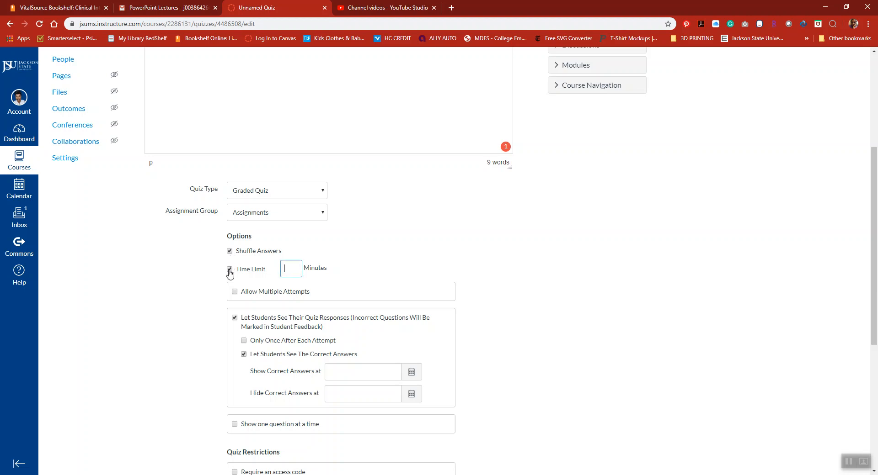
text(50)
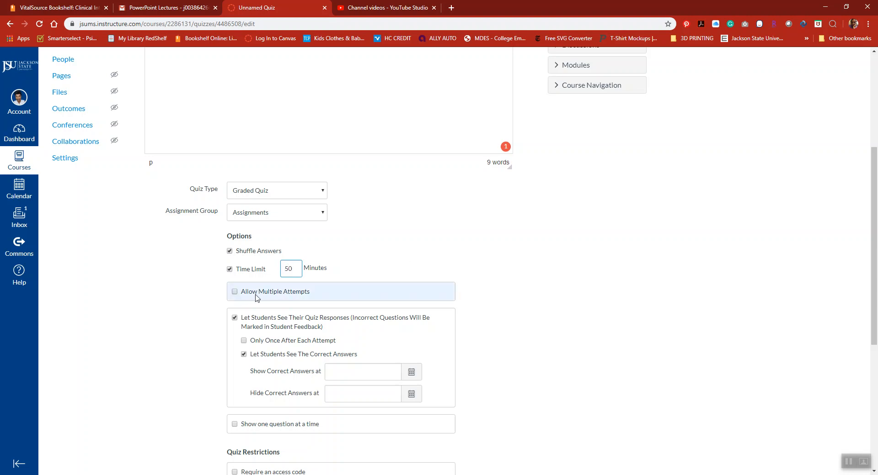
Stop students from seeing the correct answers, and show one question at a time with questions locked after answering
click(235, 292)
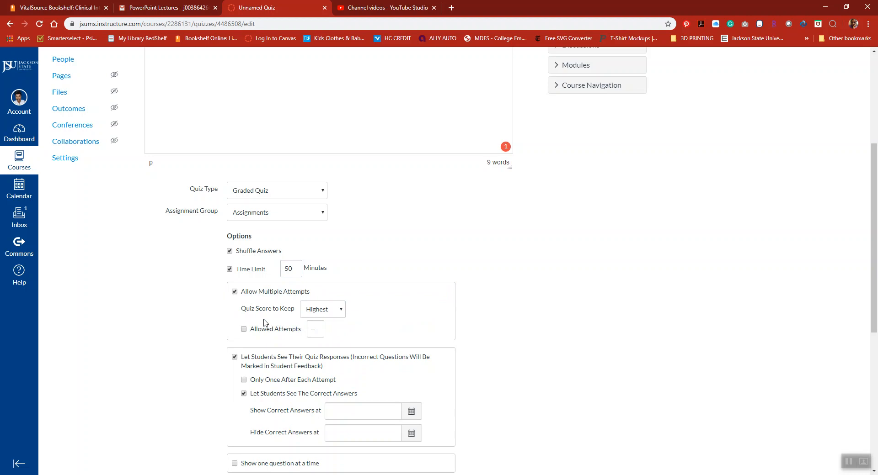
click(235, 292)
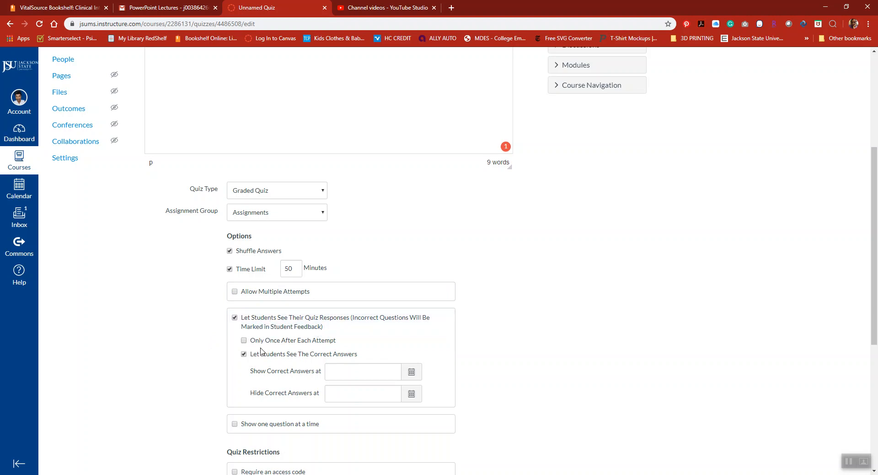
click(243, 355)
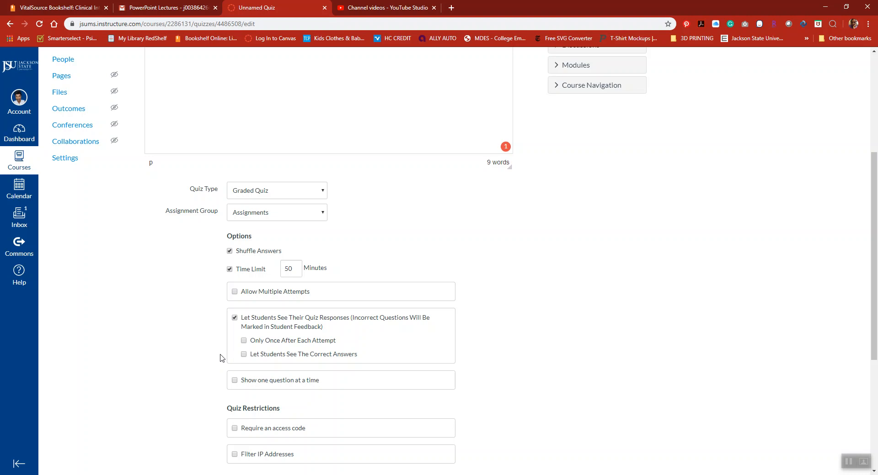
click(234, 383)
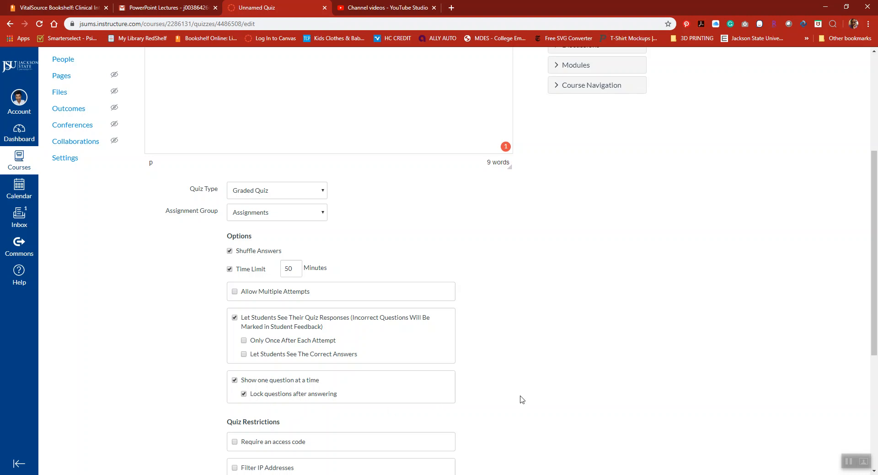
Set the quiz's due date for everyone to March 17 at 11:59 pm
drag(873, 310, 876, 404)
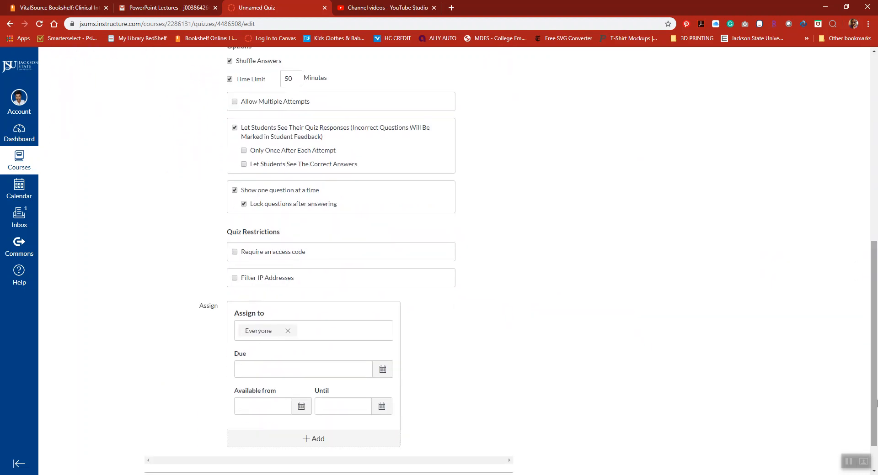
click(383, 371)
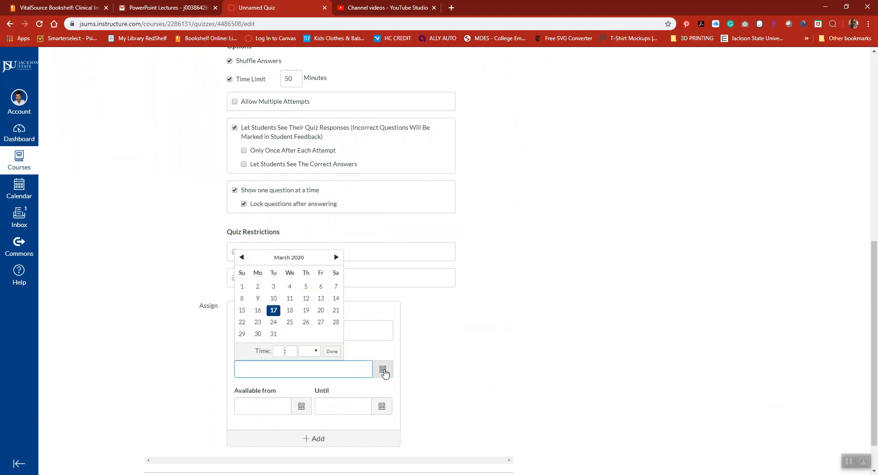
click(332, 353)
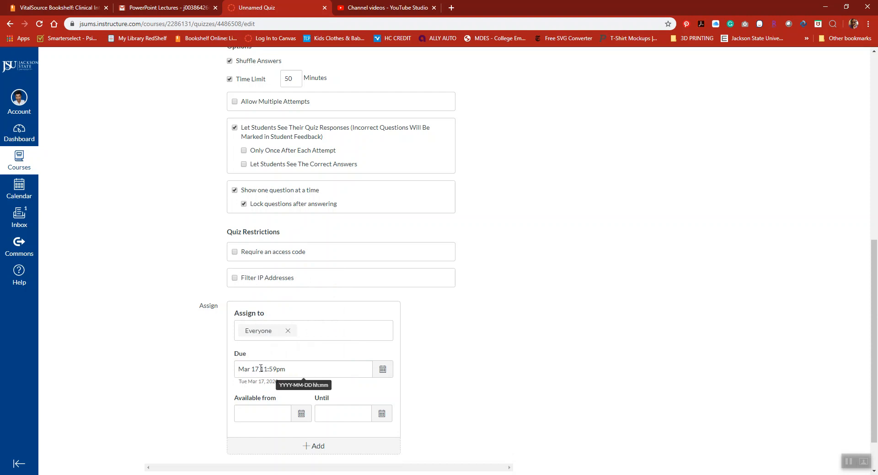
Change the time of the quiz's March 17 due date to 11:50 am
click(385, 373)
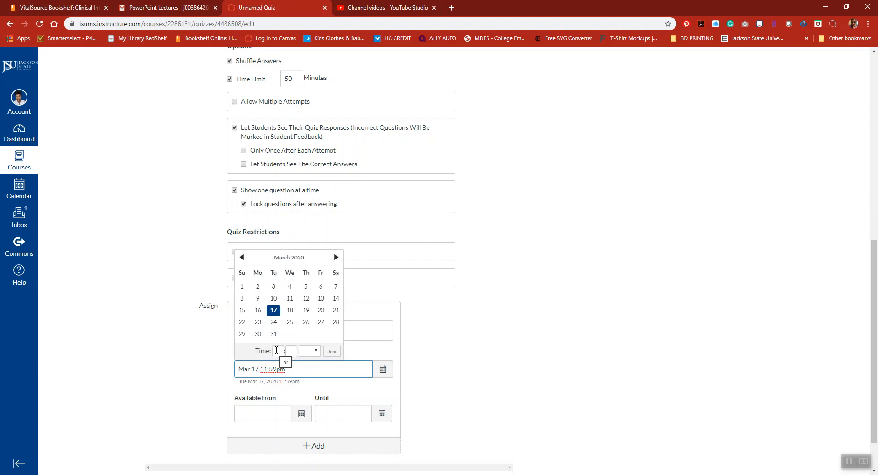
click(276, 350)
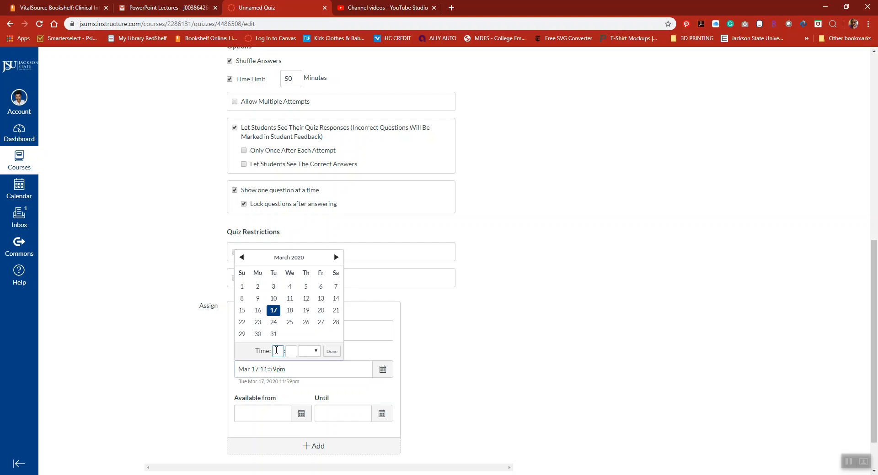
key(Tab)
text(5)
key(Tab)
click(332, 351)
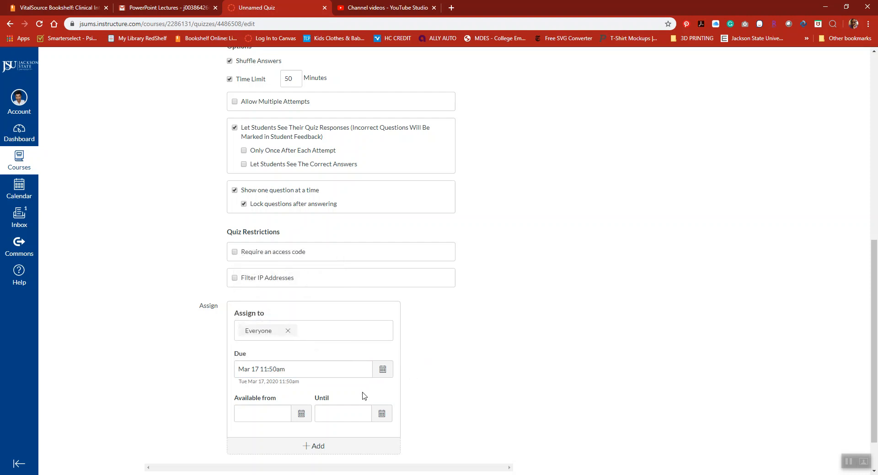
Make the quiz available from March 17 at 12 am
click(295, 420)
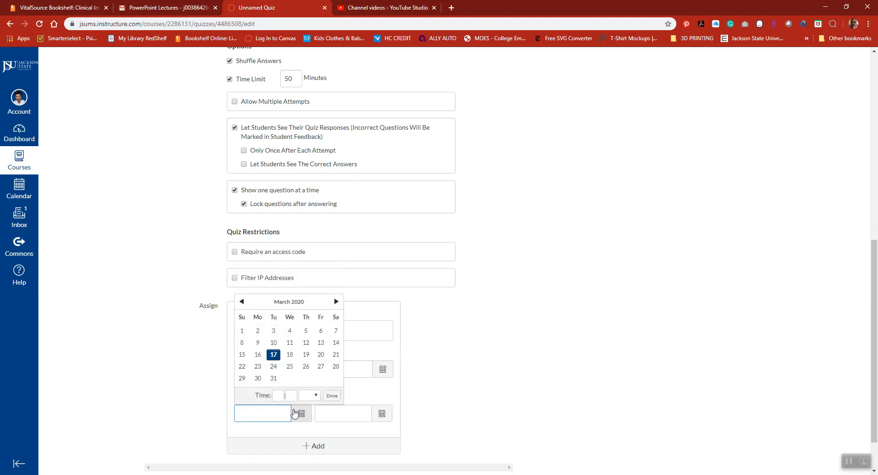
click(276, 397)
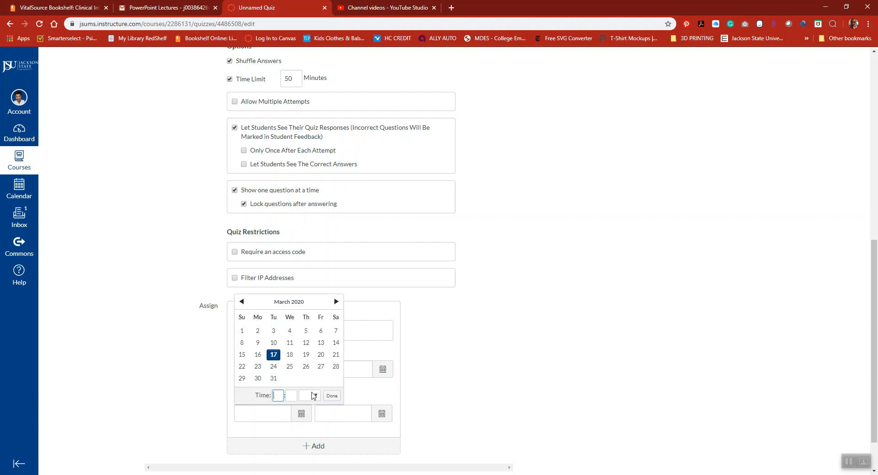
right_click(333, 396)
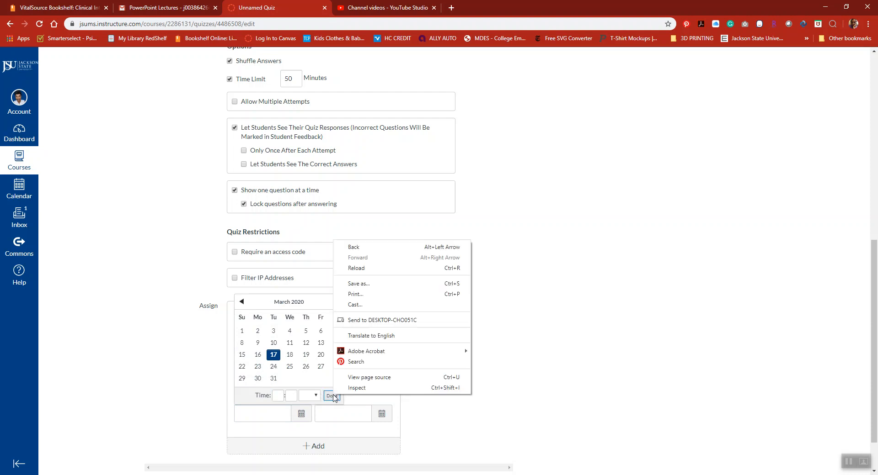
click(327, 396)
click(330, 397)
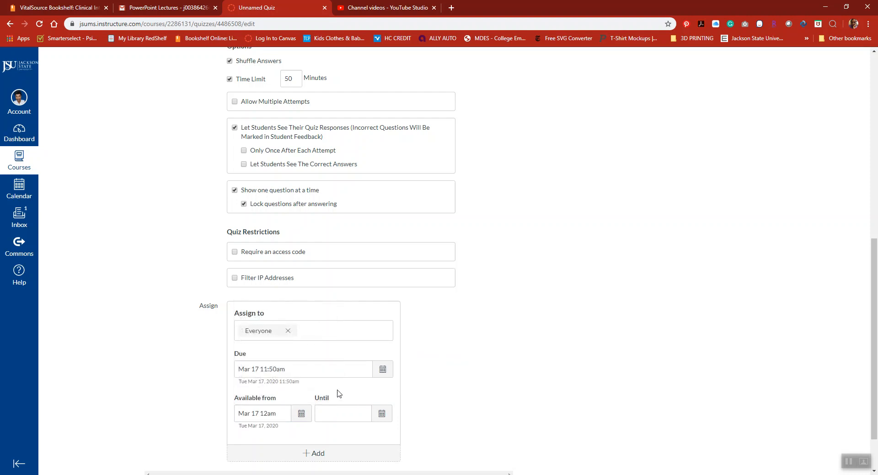
Set the time of the quiz's March 17 due date to 11:59 pm
click(384, 373)
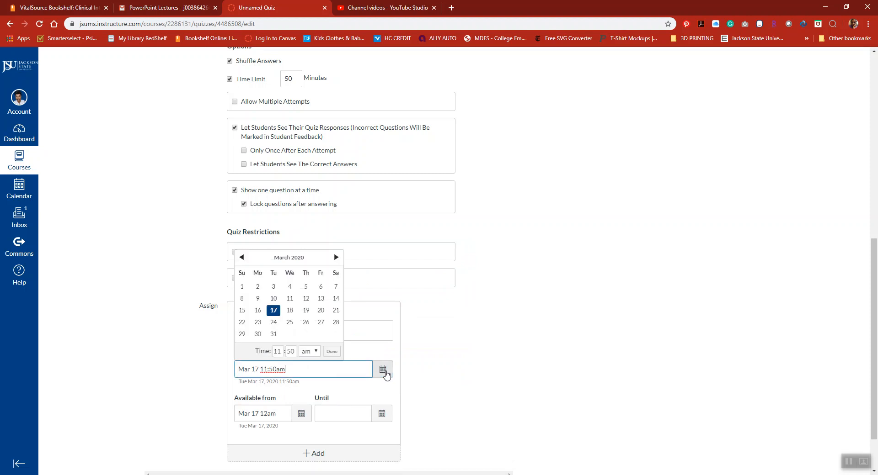
click(292, 352)
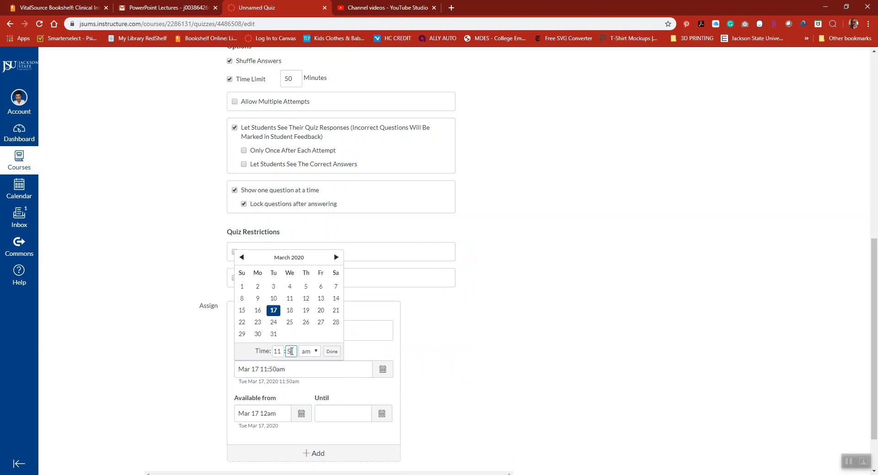
click(313, 352)
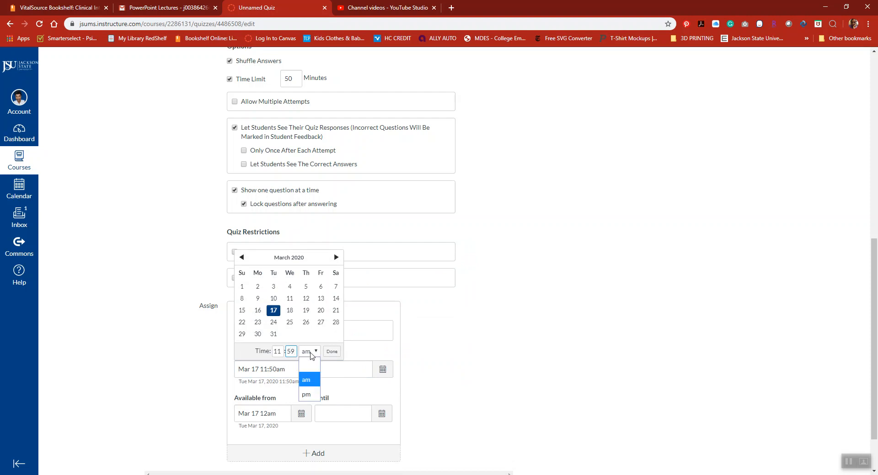
click(313, 396)
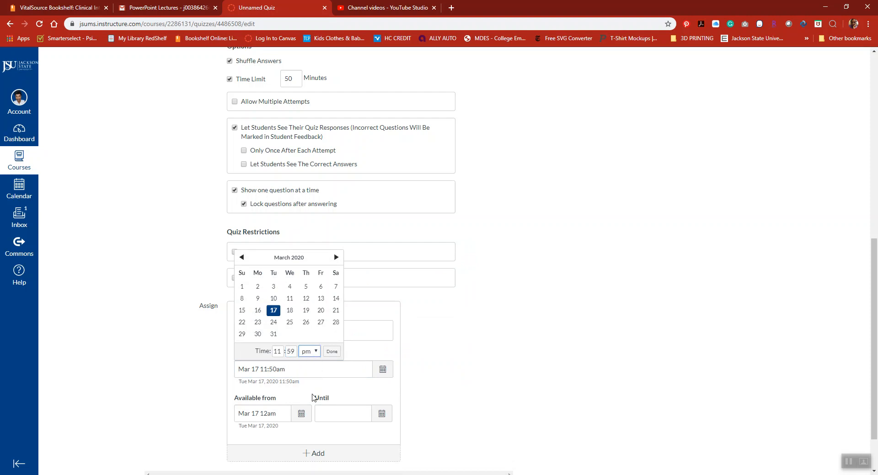
click(331, 353)
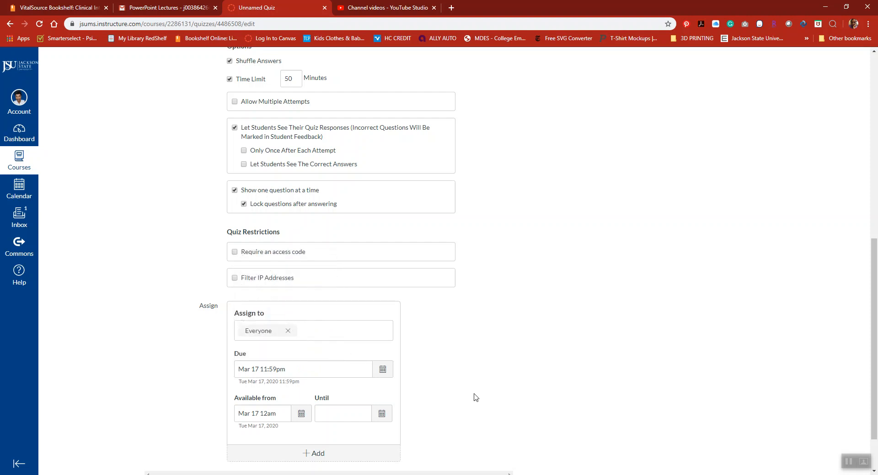
Set the quiz's availability to end on March 17 at 11:59 pm, and save and publish the quiz
click(383, 416)
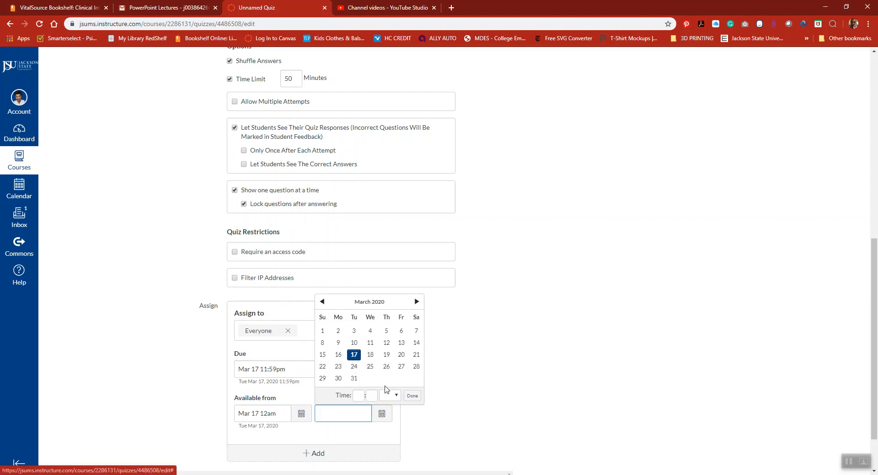
click(413, 397)
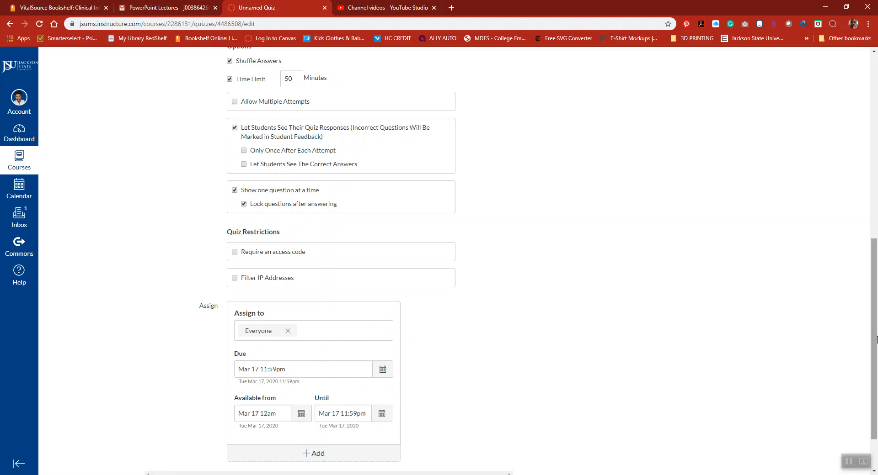
drag(875, 339, 875, 372)
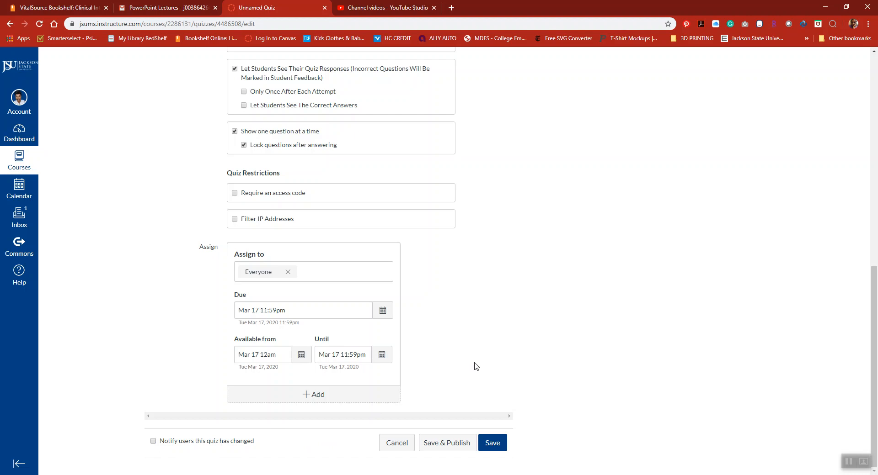
click(441, 446)
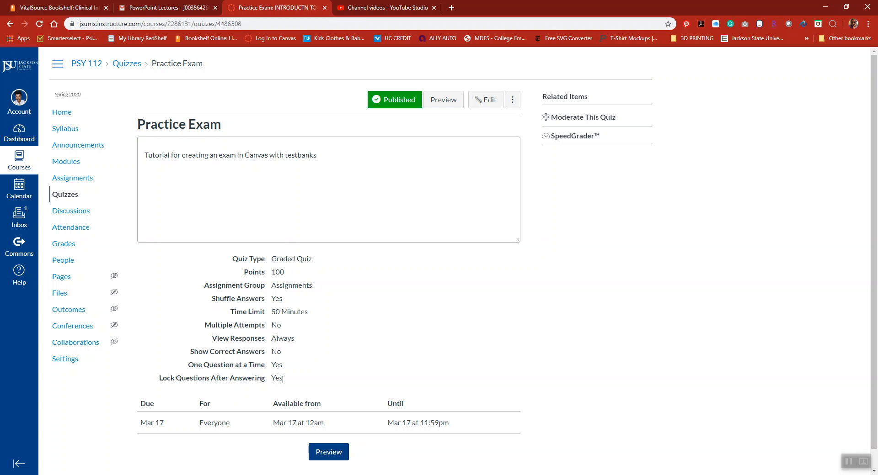
Begin a preview of the Practice Exam and answer Question 1 with "Job burnout has a more sudden onset", advancing to Question 2
click(331, 452)
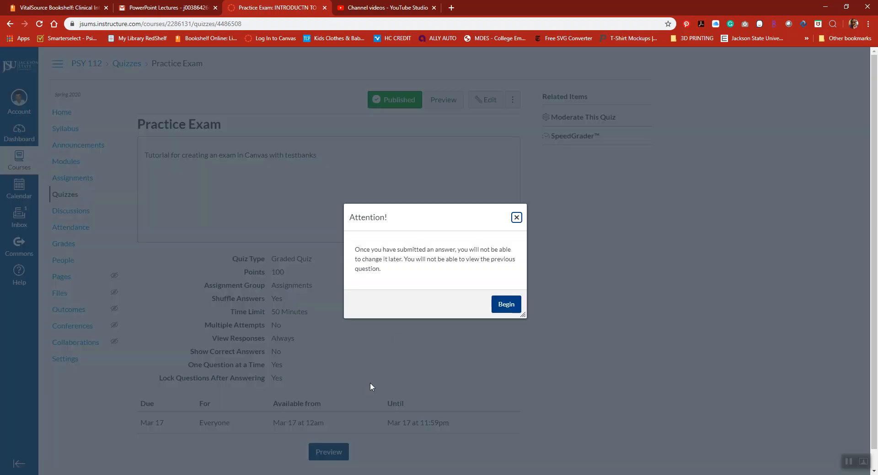
click(508, 309)
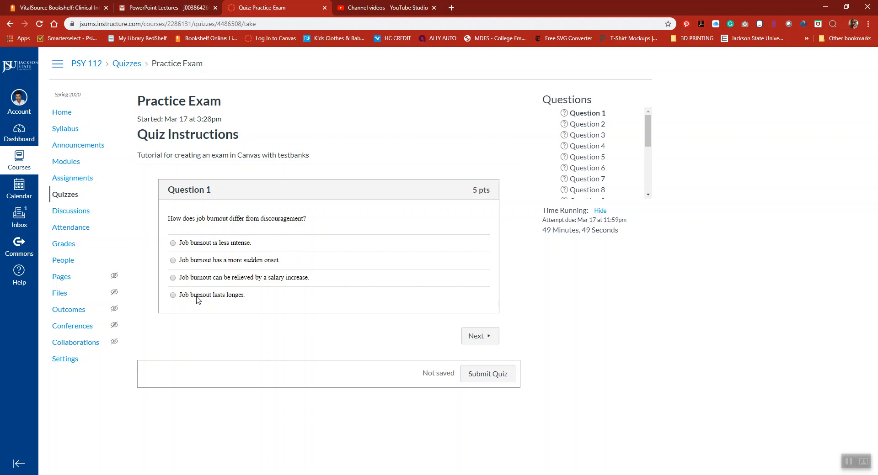
click(173, 261)
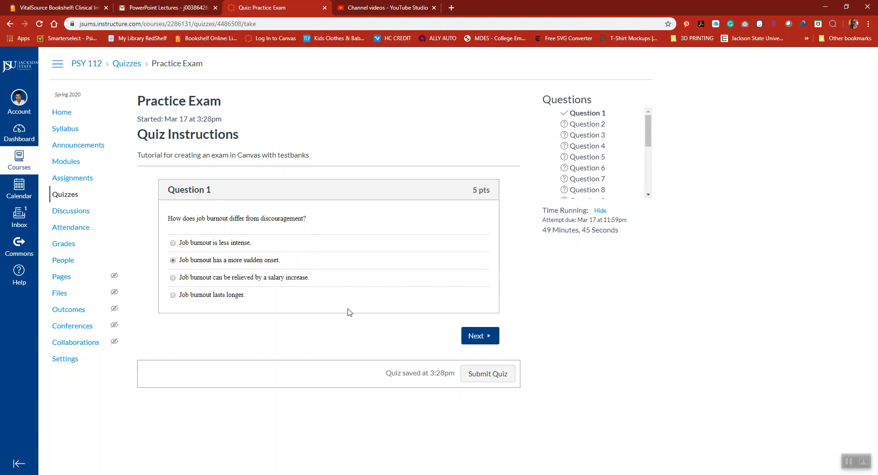
click(488, 338)
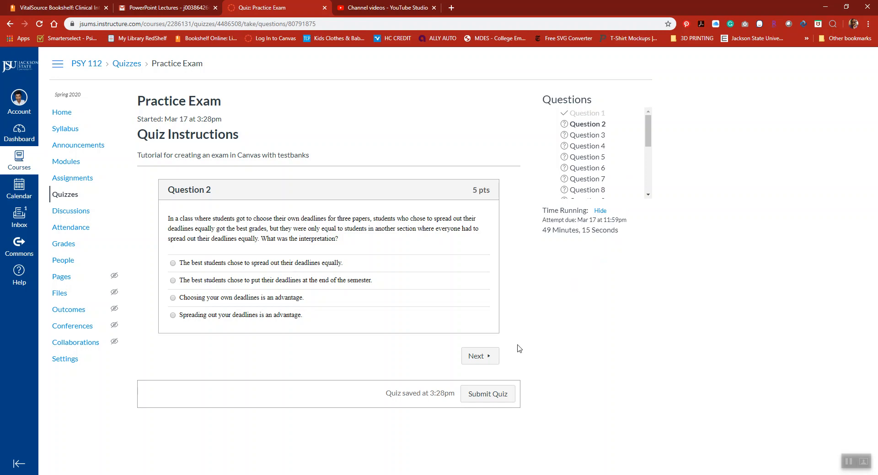
Try submitting the unfinished Practice Exam preview, cancel the submission, and leave the attempt for the course's Quizzes list
click(495, 396)
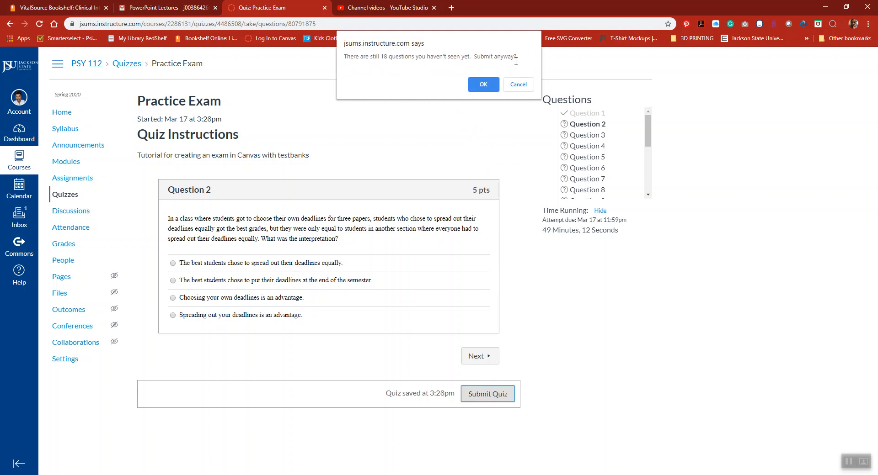
click(508, 85)
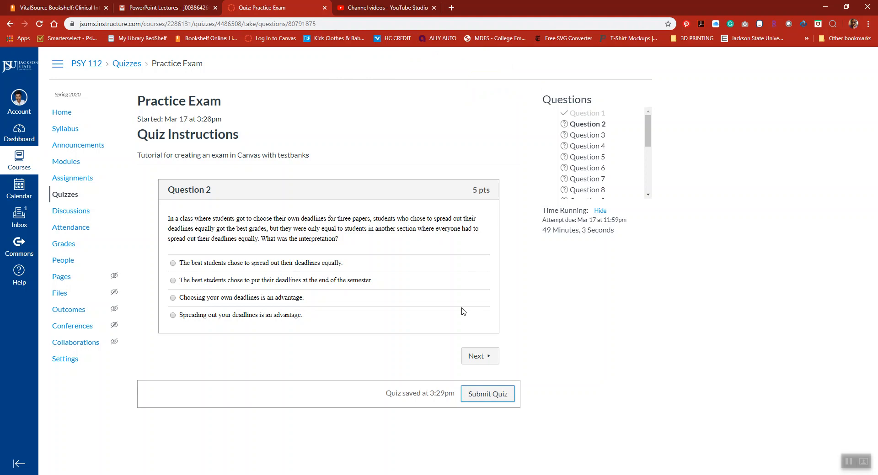
click(127, 63)
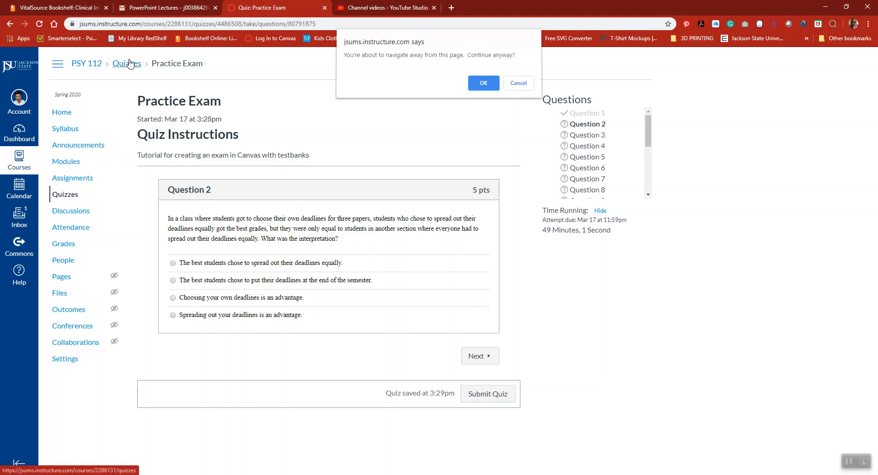
click(481, 84)
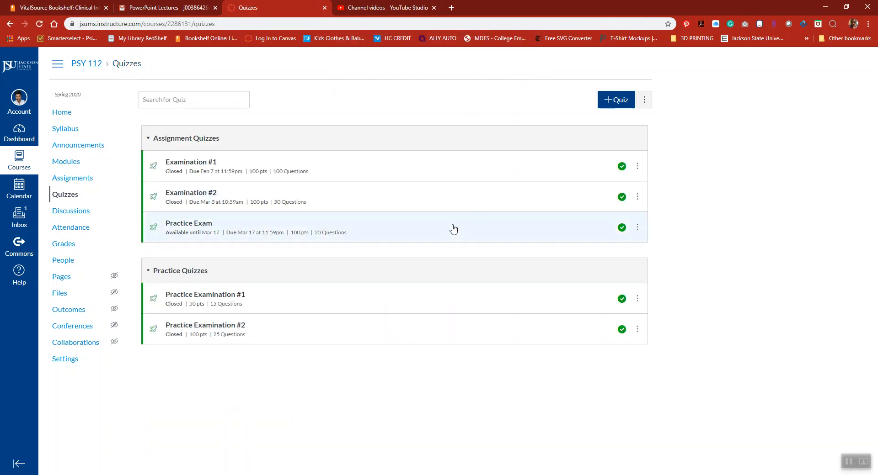
Delete the Practice Exam from the Assignment Quizzes group and confirm its removal
click(638, 229)
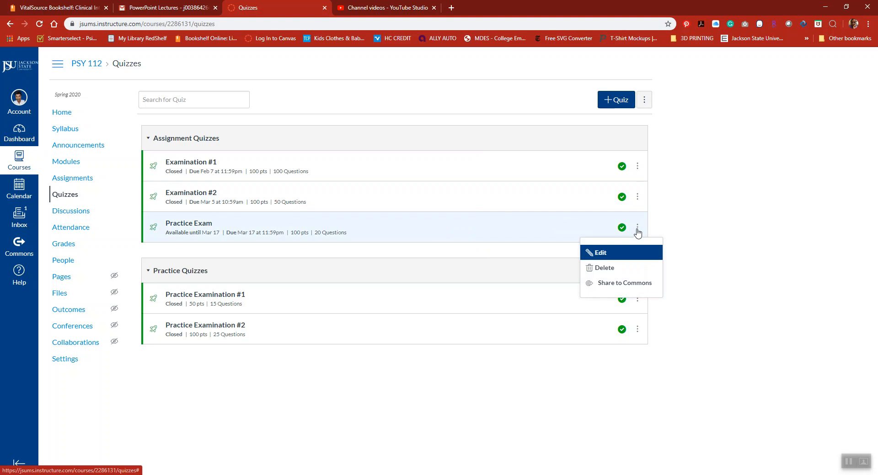
click(605, 273)
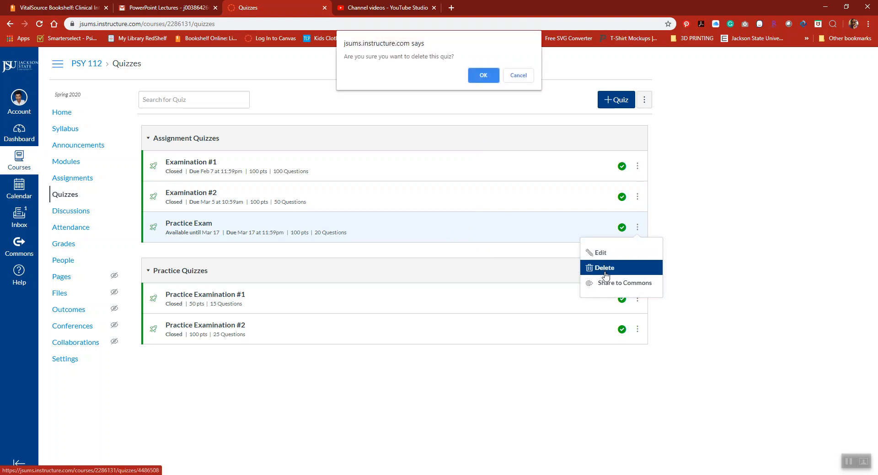
click(482, 78)
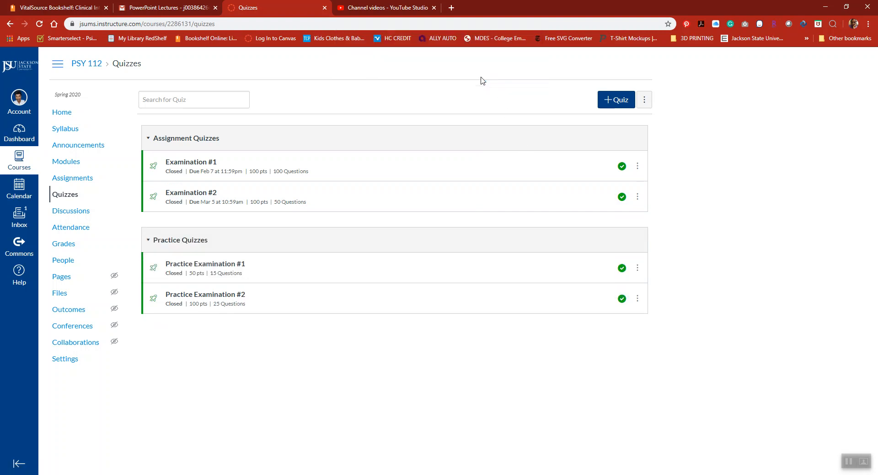